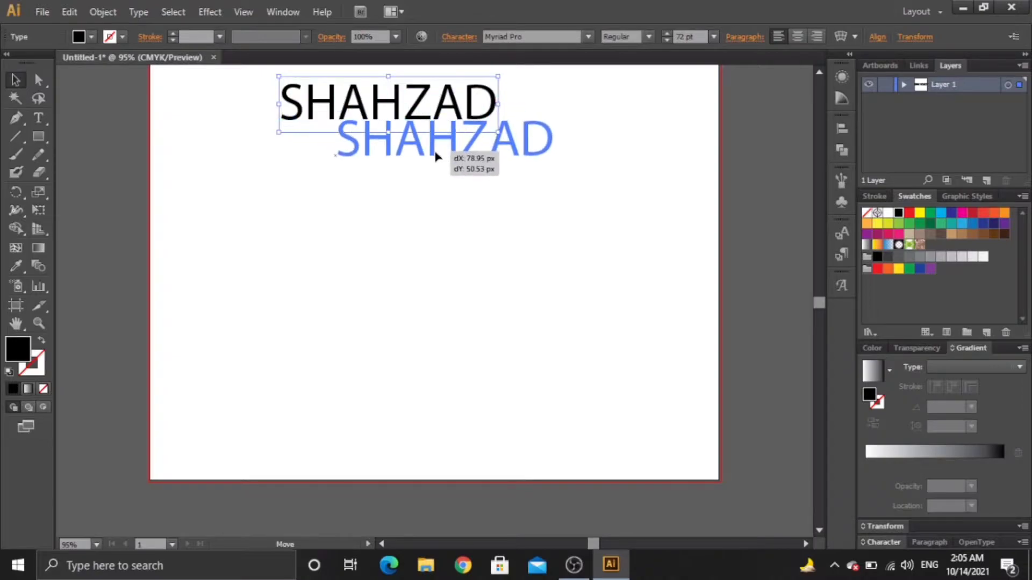
# Step: Fit the artboard in the window and move SHAHZAD lower on it
pyautogui.click(95, 545)
pyautogui.click(101, 531)
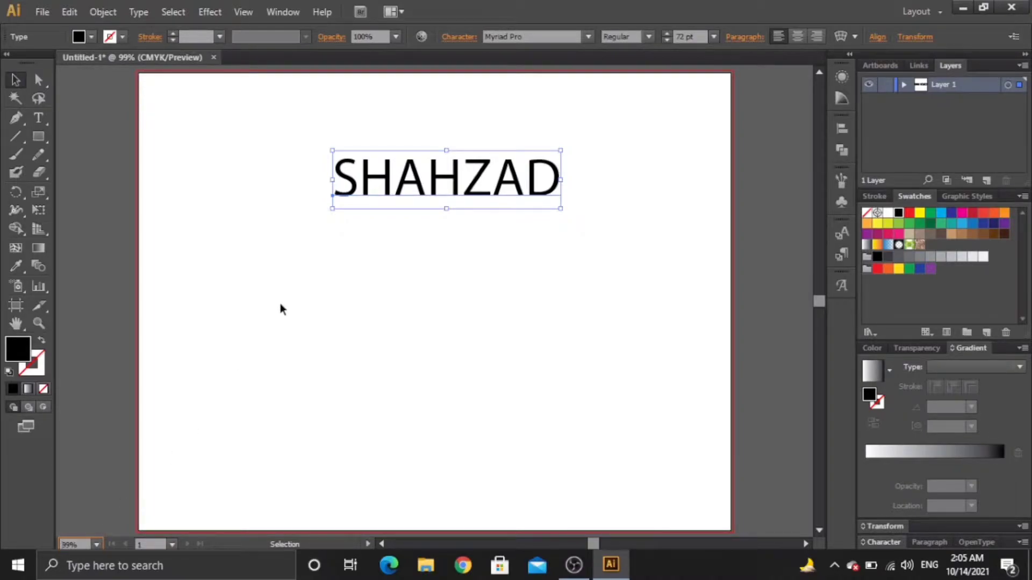
pyautogui.moveTo(446, 208); pyautogui.dragTo(448, 240)
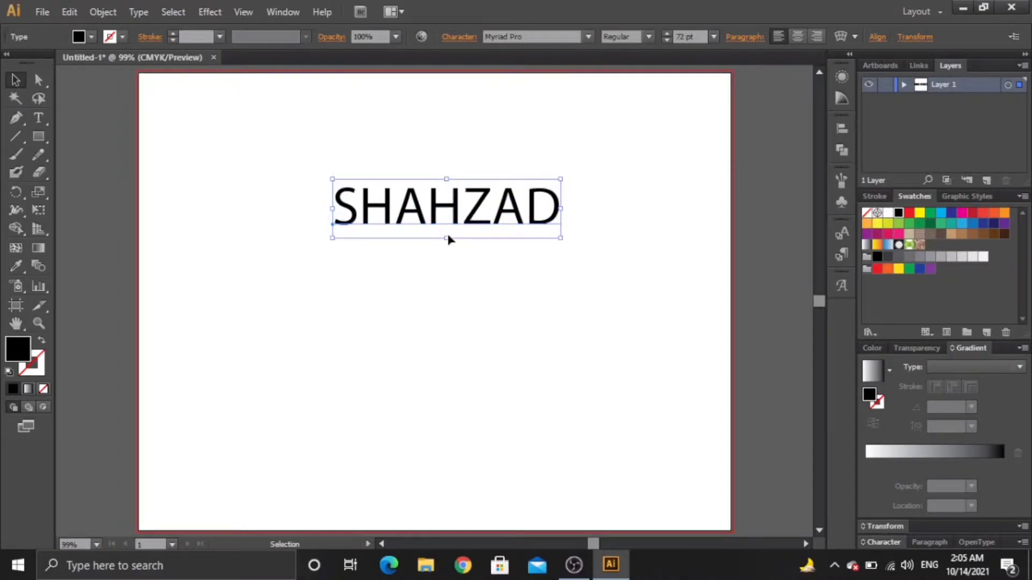
# Step: Set SHAHZAD in BigNoodleTitling and scale it up proportionally to about 144.7 pt
pyautogui.click(210, 12)
pyautogui.moveTo(173, 11)
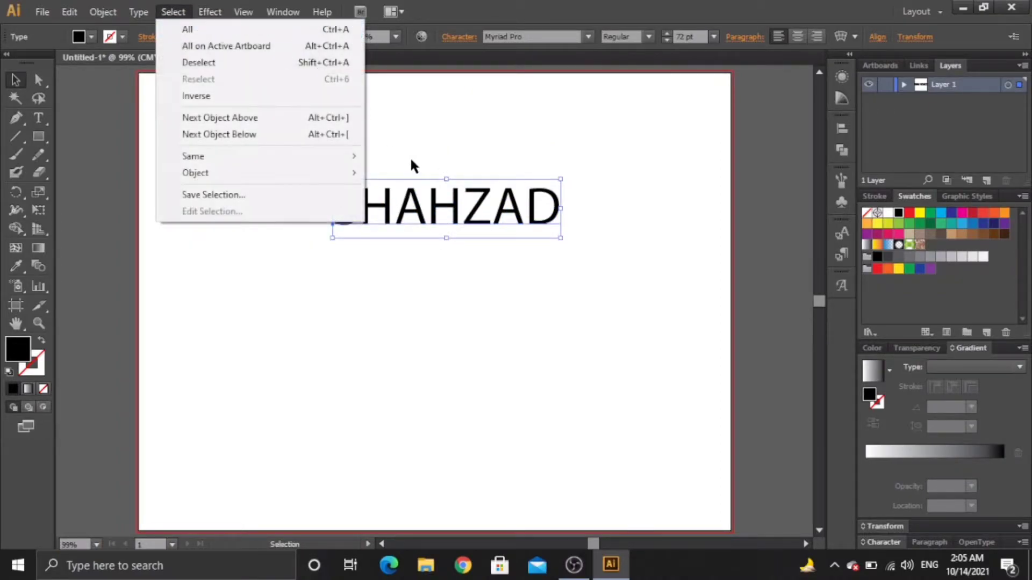
pyautogui.click(585, 35)
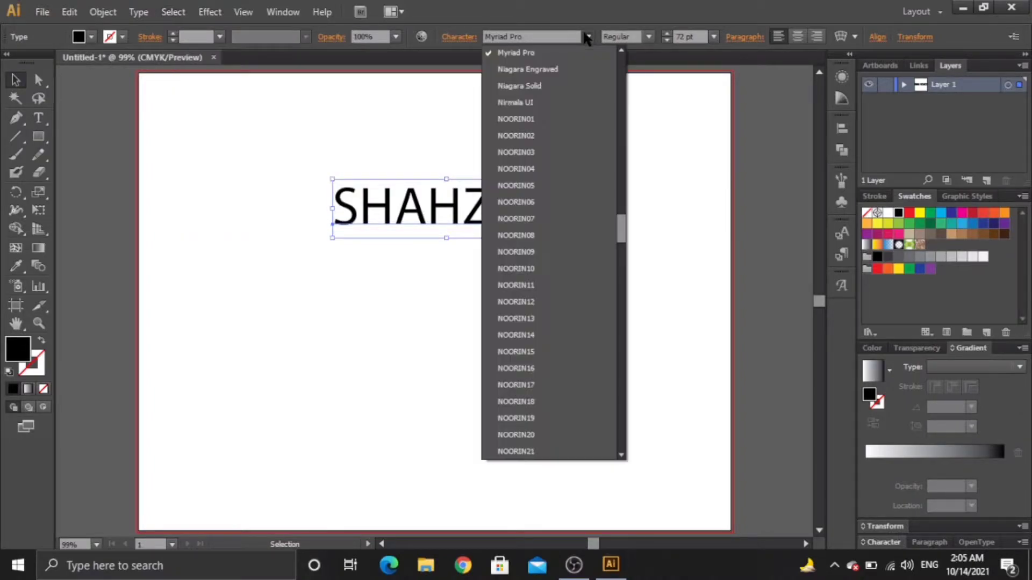
pyautogui.moveTo(619, 229); pyautogui.dragTo(591, 7)
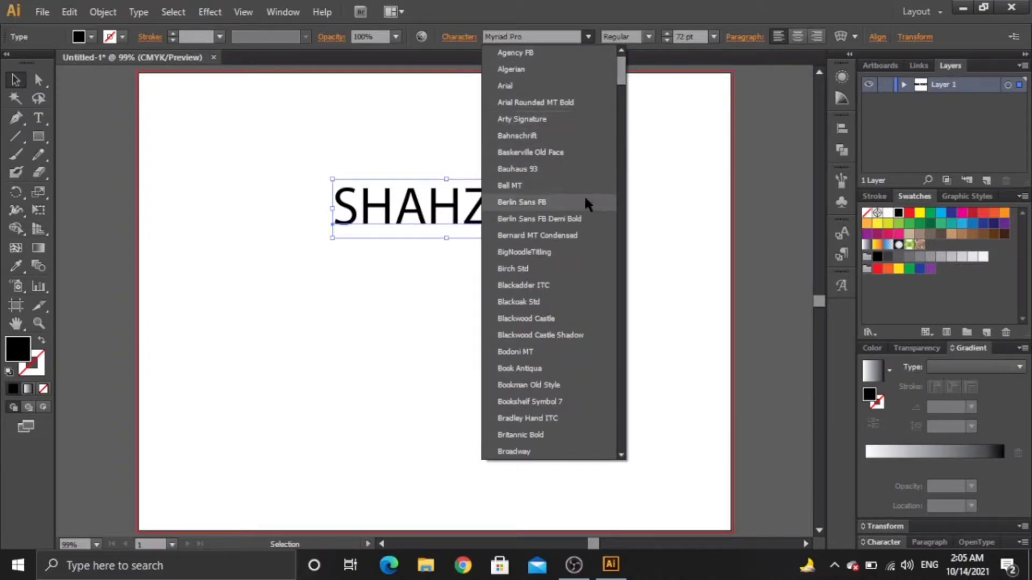
pyautogui.click(582, 258)
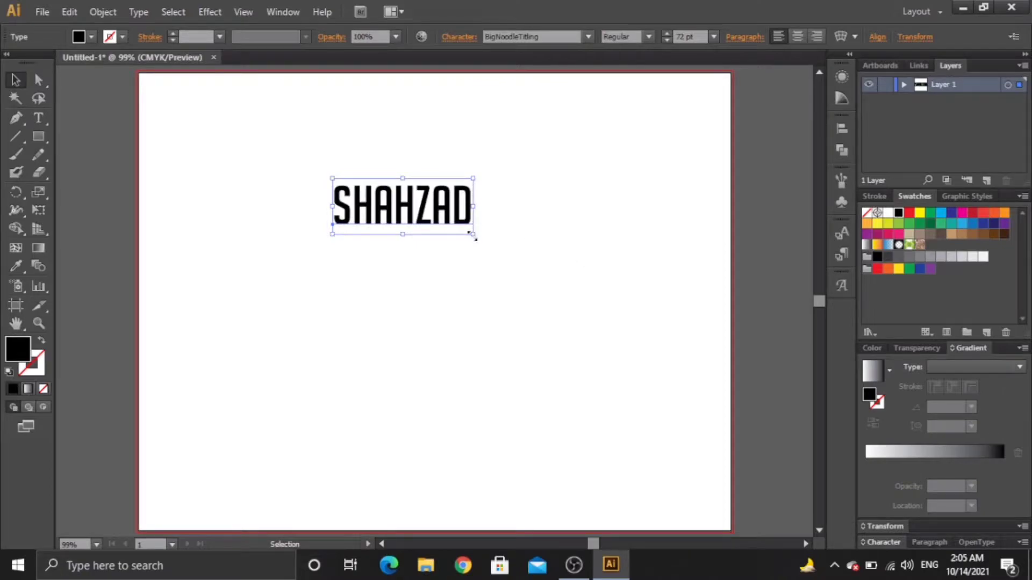
pyautogui.moveTo(472, 235); pyautogui.dragTo(588, 292)
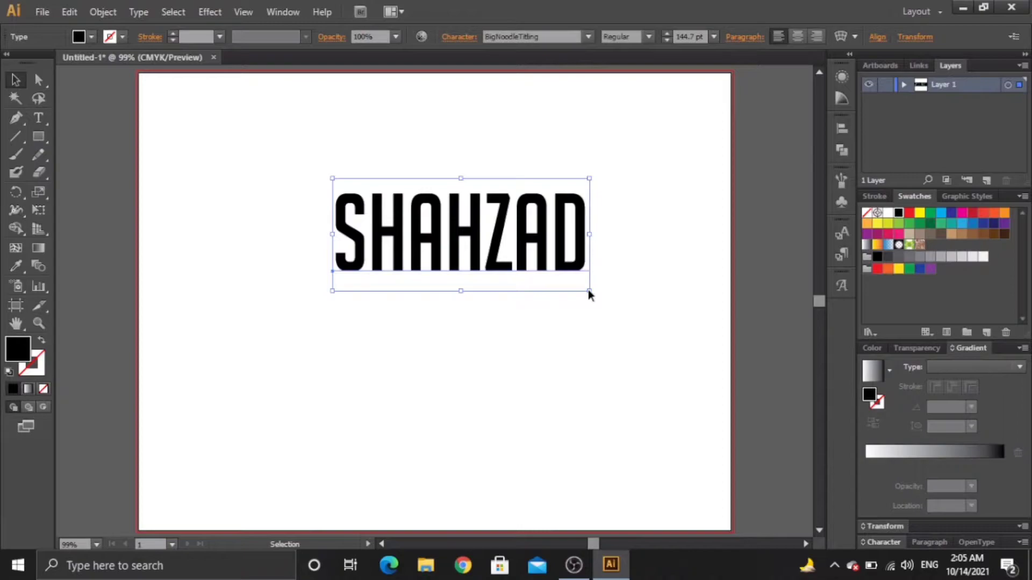
# Step: Create outlines from the SHAHZAD text, then deselect the letter shapes
pyautogui.rightClick(568, 273)
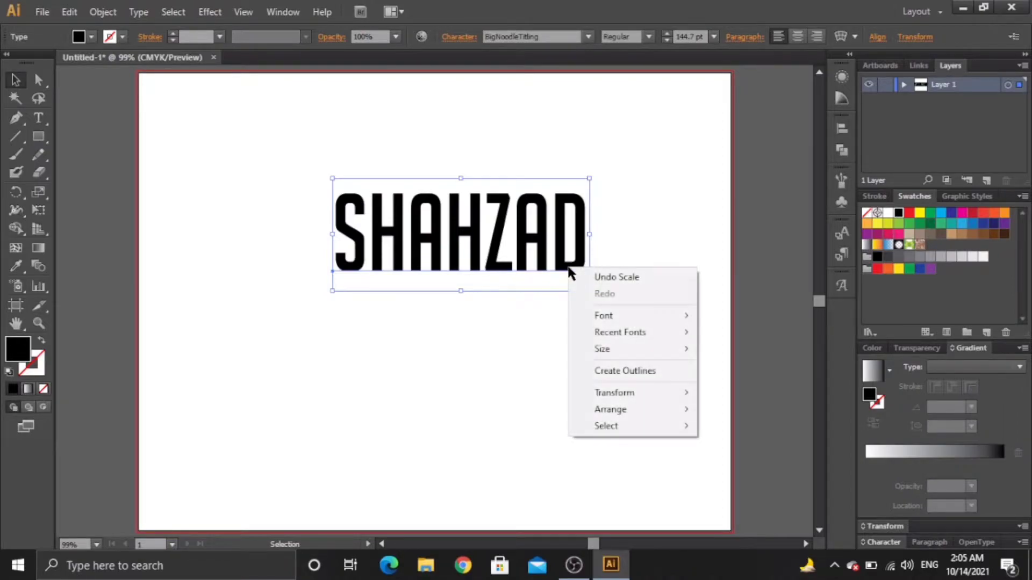
pyautogui.click(629, 371)
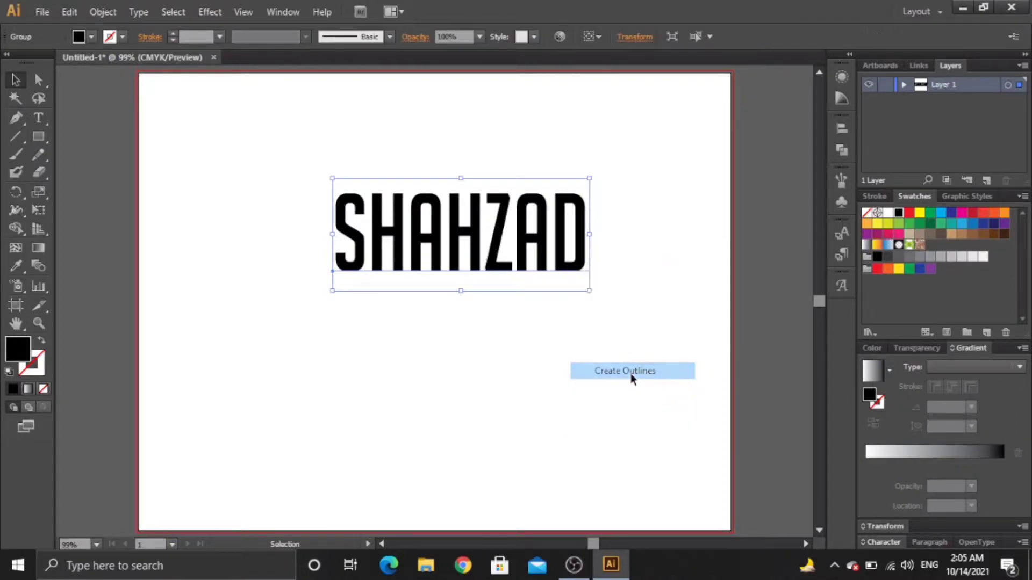
pyautogui.click(318, 266)
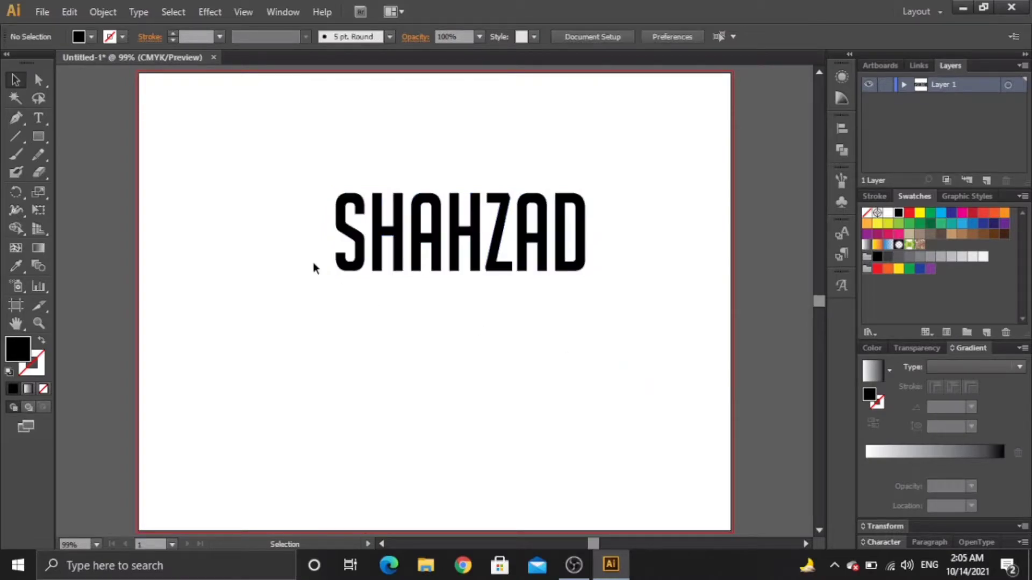
pyautogui.click(44, 79)
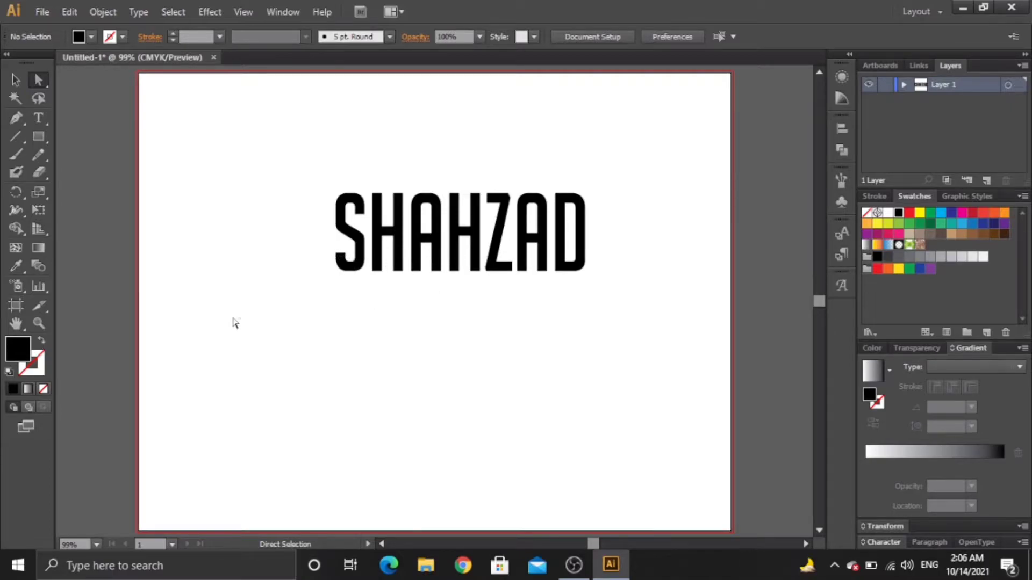
# Step: Drag the SHAHZAD letters' bottom anchor points about 285 px down, then reselect the lettering
pyautogui.moveTo(311, 257); pyautogui.dragTo(621, 300)
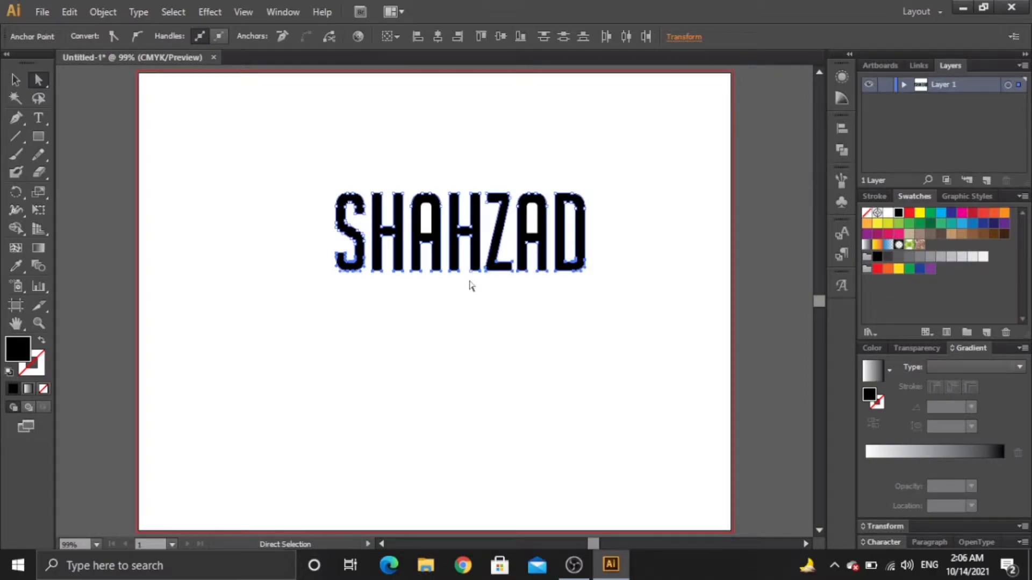
pyautogui.moveTo(472, 274); pyautogui.dragTo(470, 487)
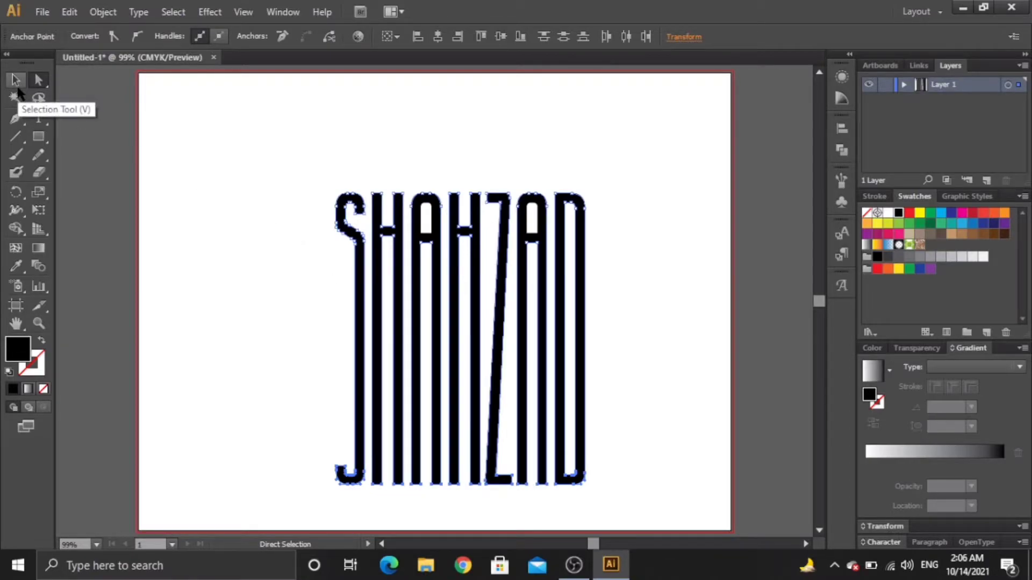
pyautogui.click(16, 80)
pyautogui.click(202, 204)
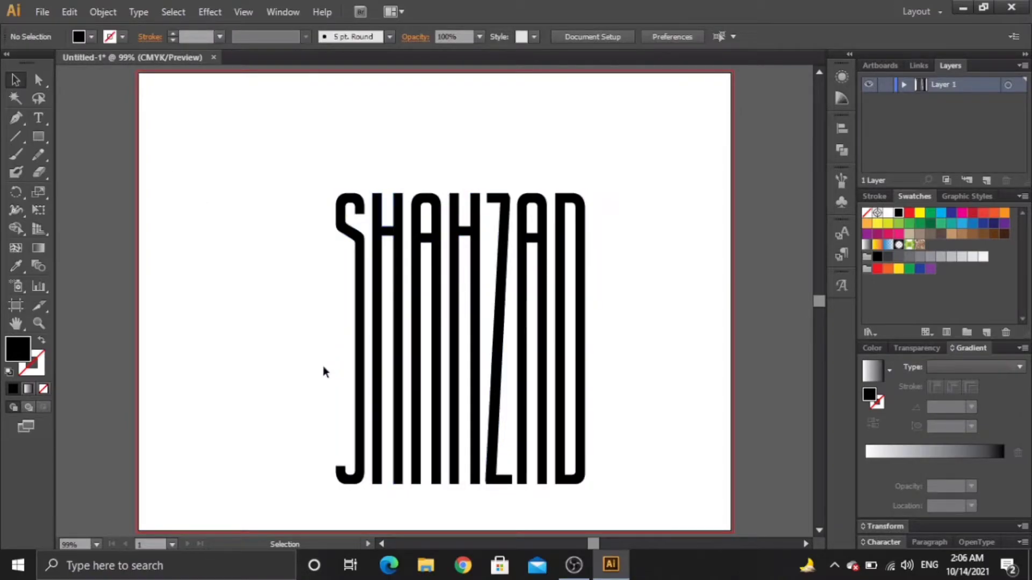
pyautogui.moveTo(257, 166); pyautogui.dragTo(583, 391)
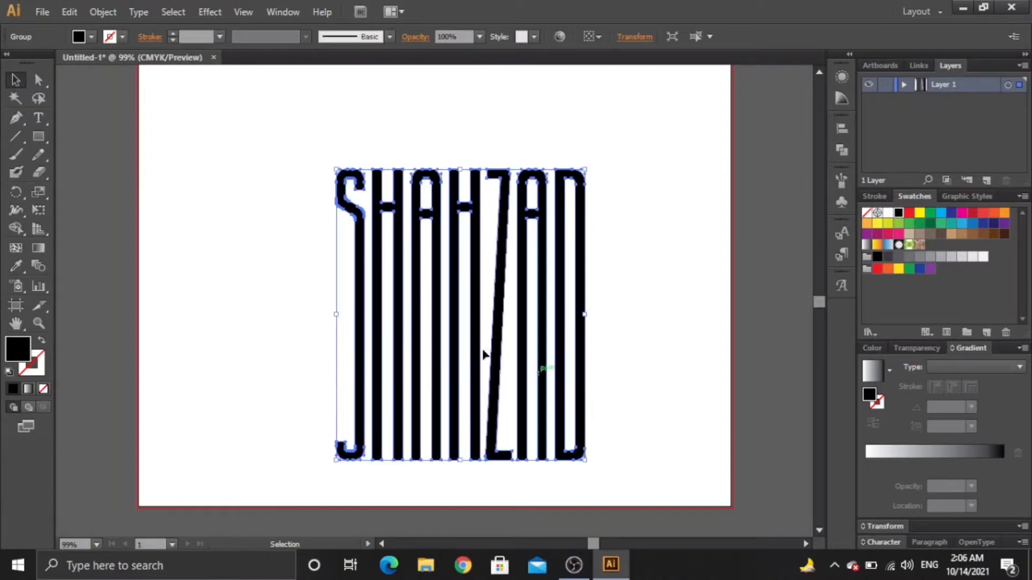
# Step: Wrap the stretched lettering in an envelope mesh with 6 rows and 6 columns
pyautogui.click(103, 12)
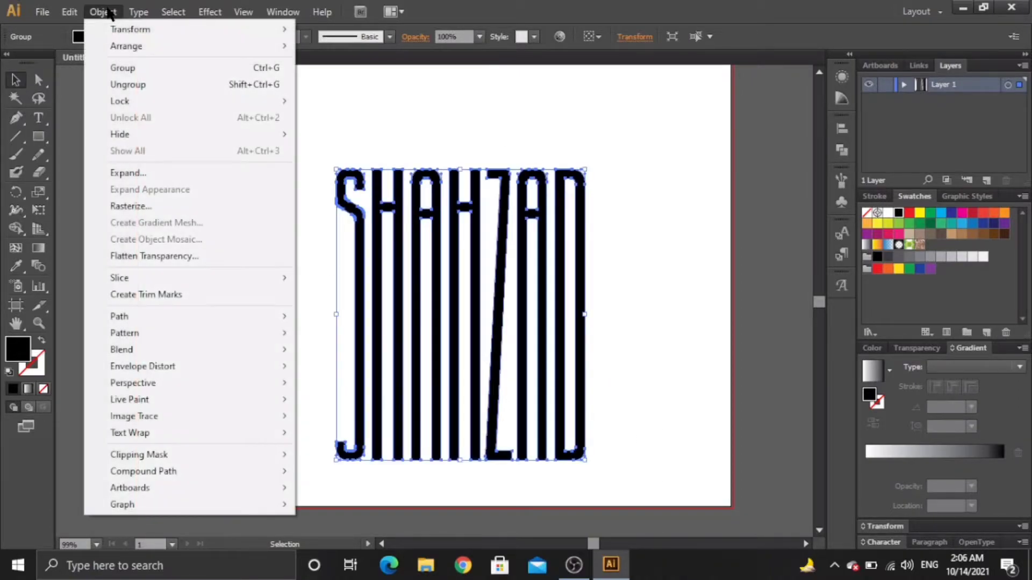
pyautogui.moveTo(195, 366)
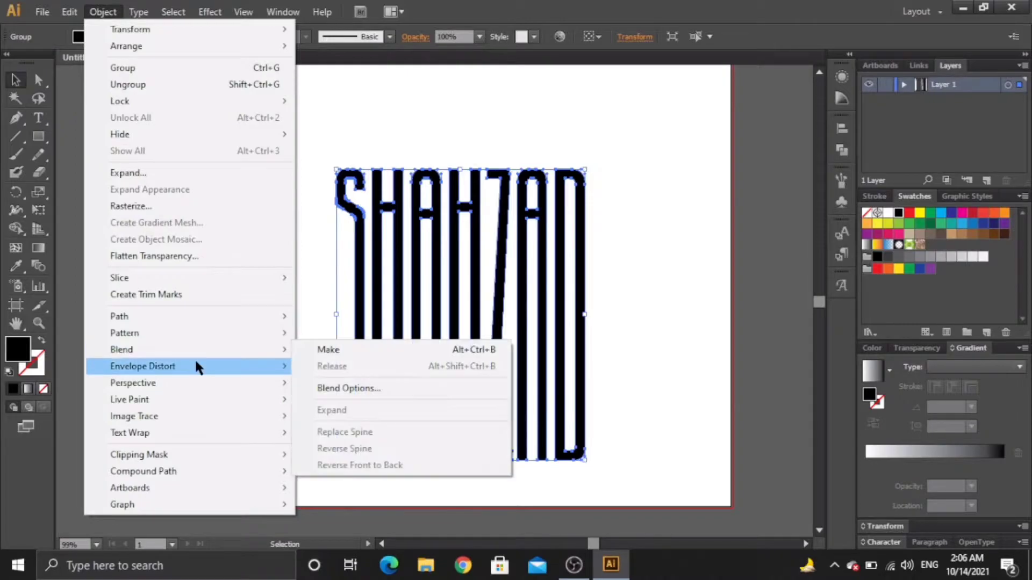
pyautogui.click(318, 382)
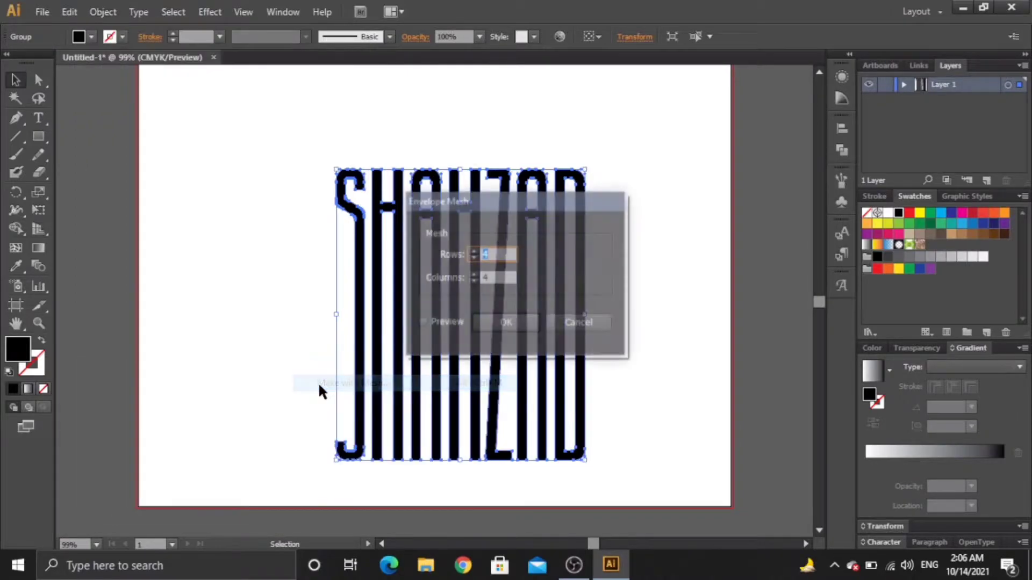
pyautogui.click(472, 251)
pyautogui.click(473, 274)
pyautogui.click(473, 274)
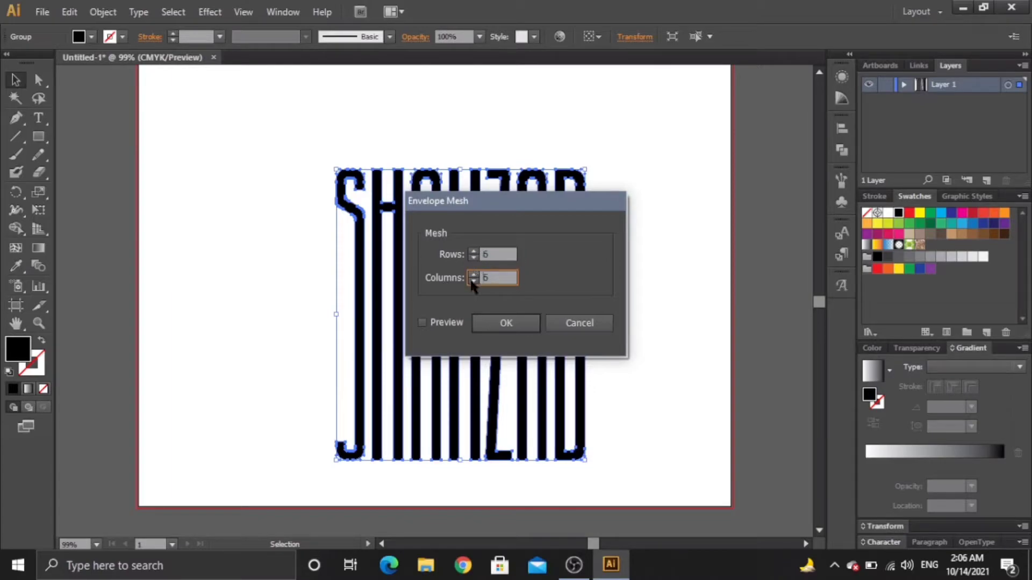
pyautogui.click(457, 326)
pyautogui.click(488, 320)
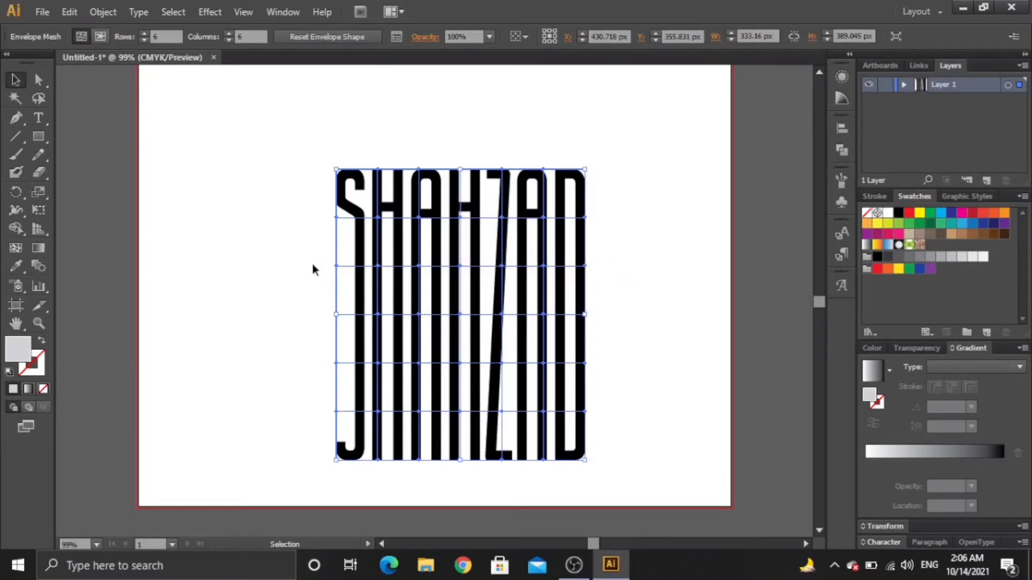
# Step: Drag the middle mesh point rows to bend SHAHZAD's stripes into deep waves
pyautogui.click(38, 79)
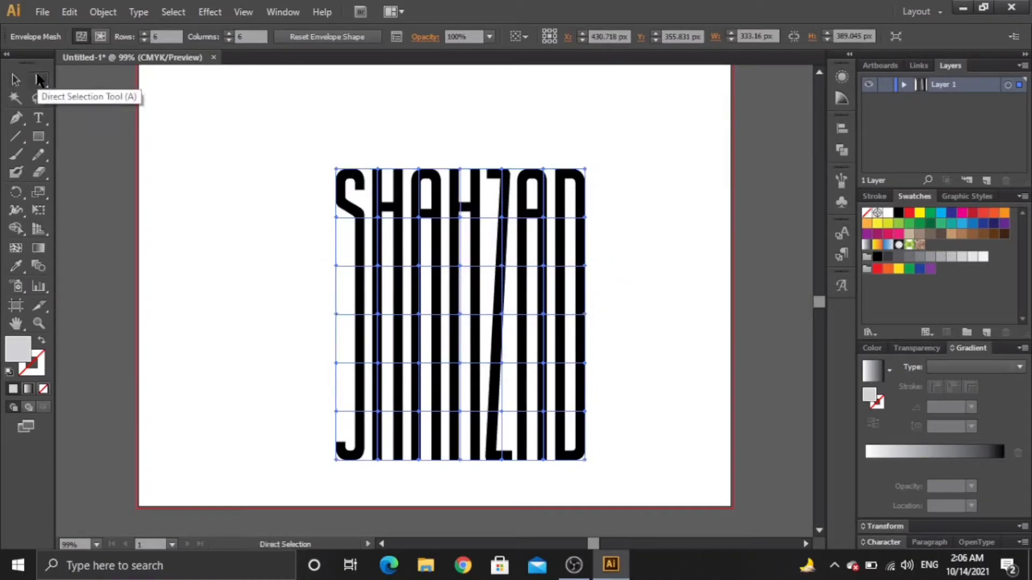
pyautogui.moveTo(317, 263); pyautogui.dragTo(555, 246)
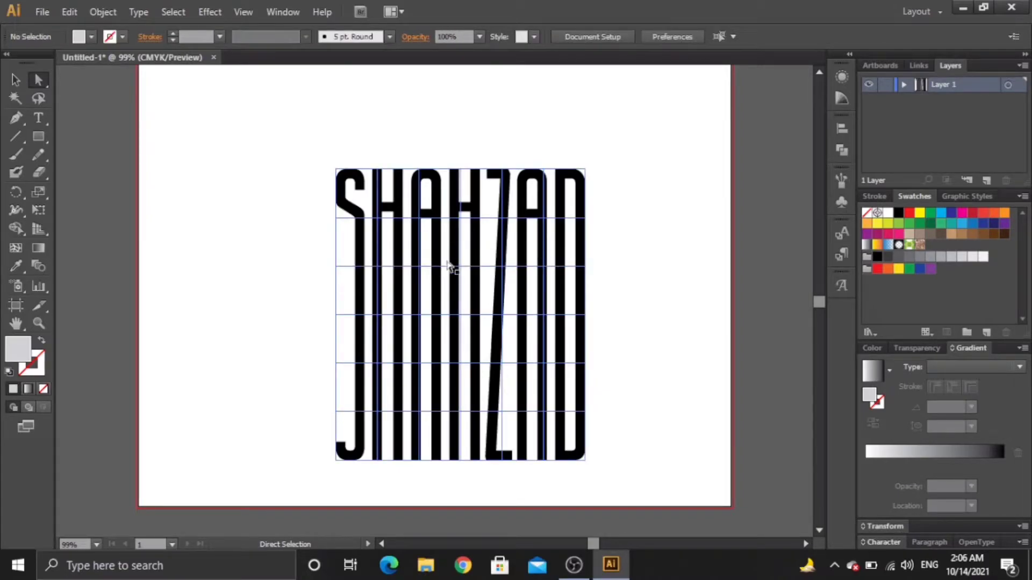
pyautogui.click(368, 278)
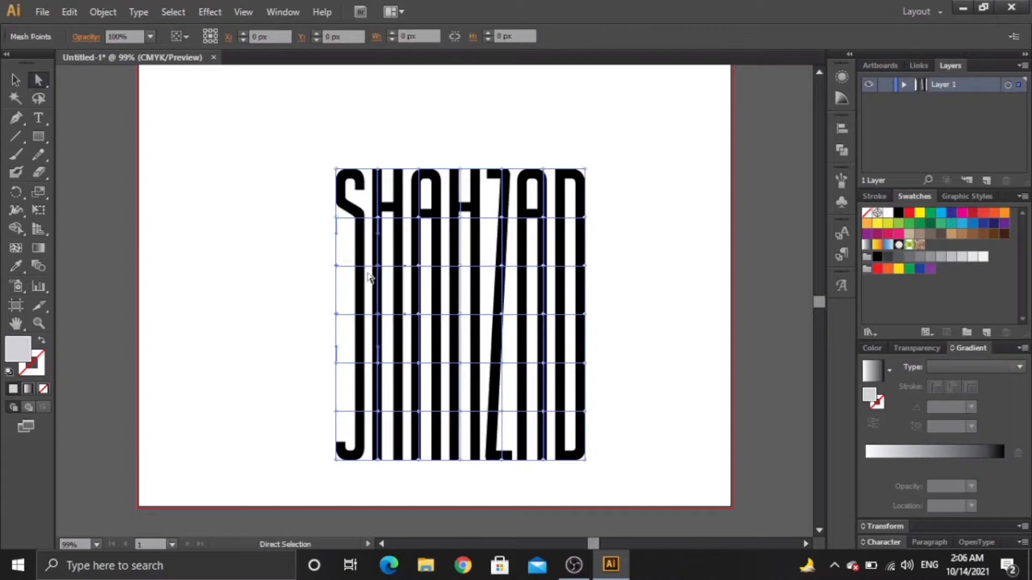
pyautogui.moveTo(315, 270); pyautogui.dragTo(658, 273)
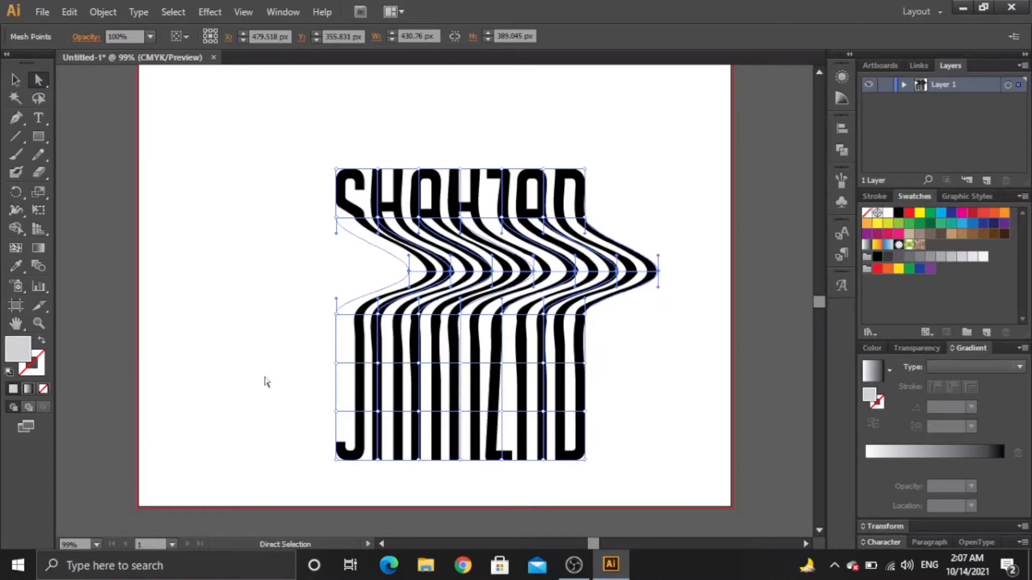
pyautogui.moveTo(275, 366); pyautogui.dragTo(678, 366)
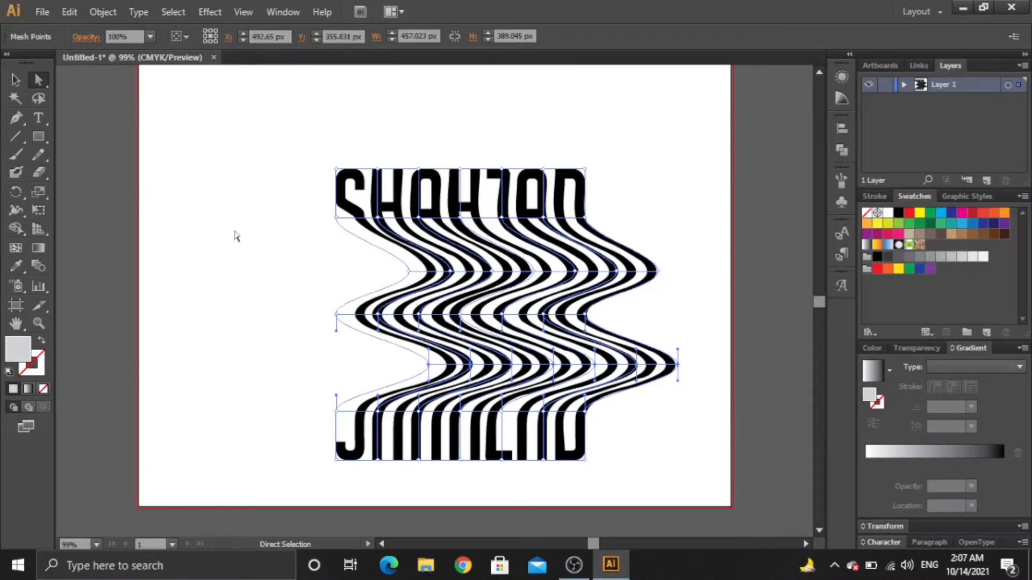
pyautogui.click(235, 235)
# Step: Move the wavy artwork up and to the left, then deselect it
pyautogui.click(14, 81)
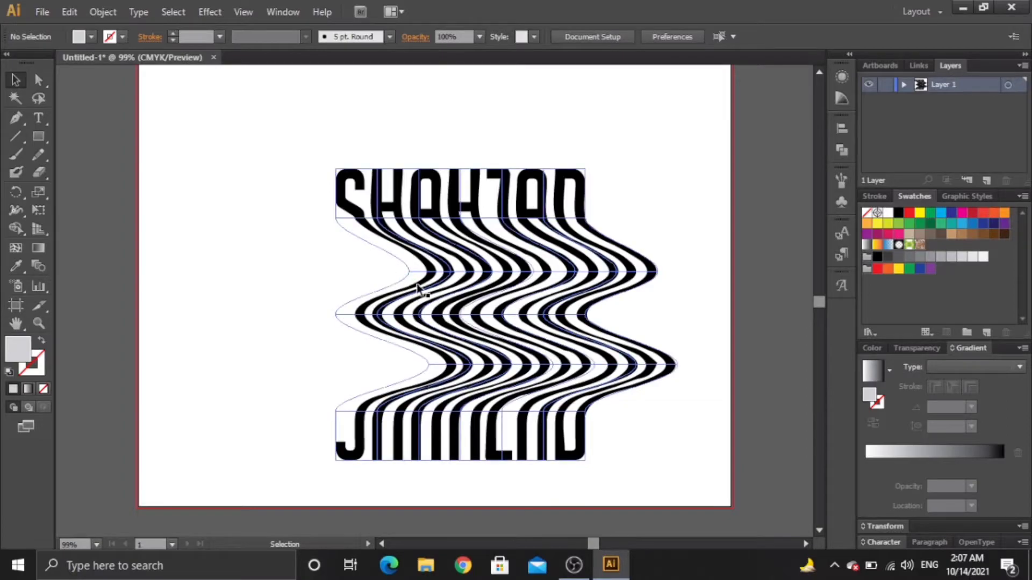
pyautogui.moveTo(417, 287); pyautogui.dragTo(343, 202)
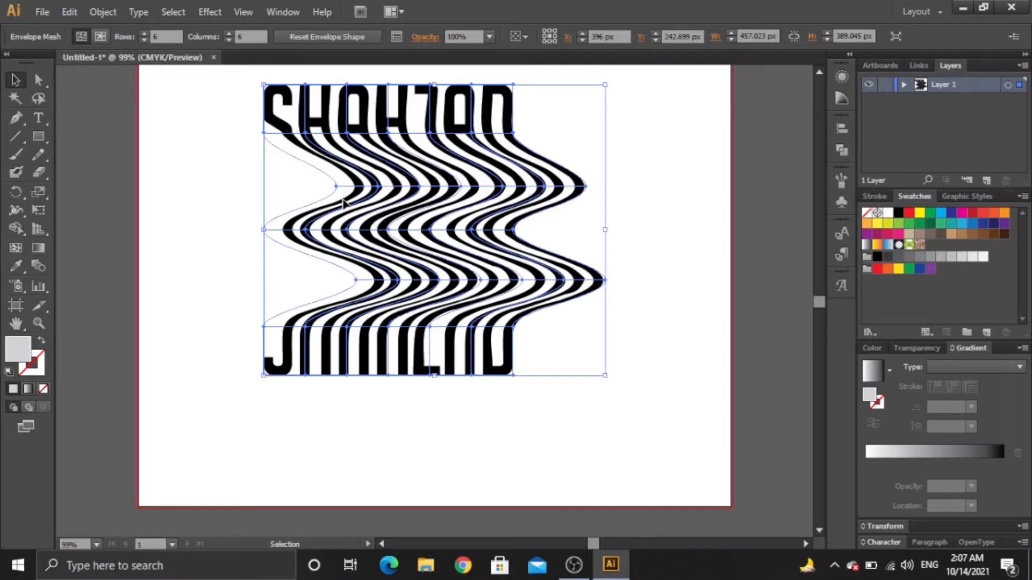
pyautogui.click(621, 327)
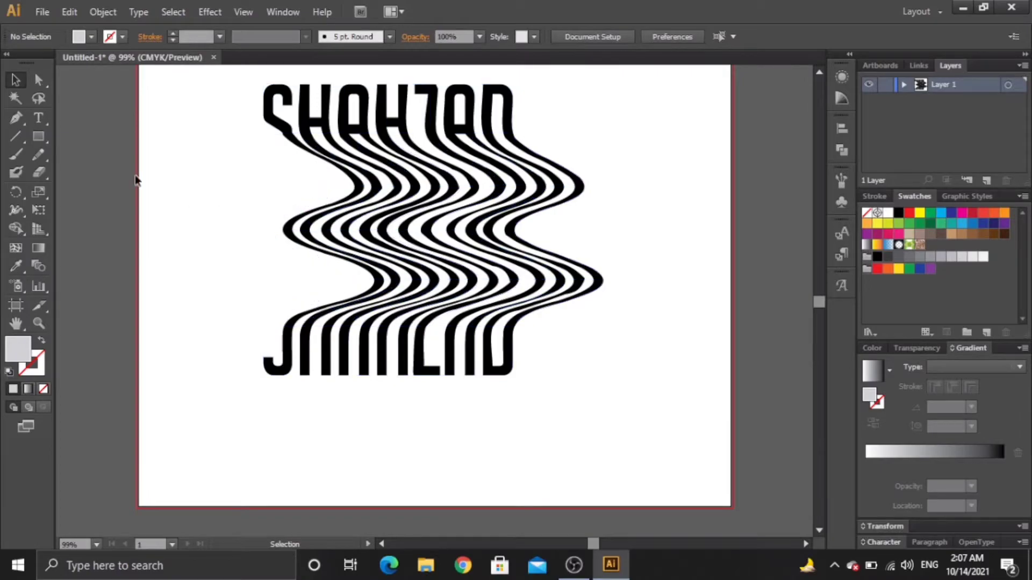
pyautogui.click(38, 119)
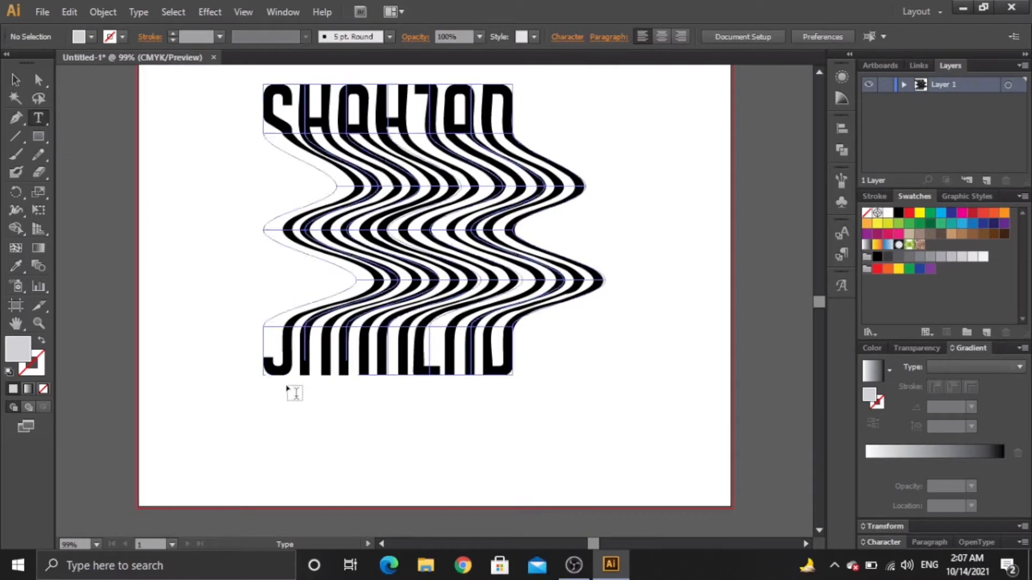
pyautogui.click(299, 409)
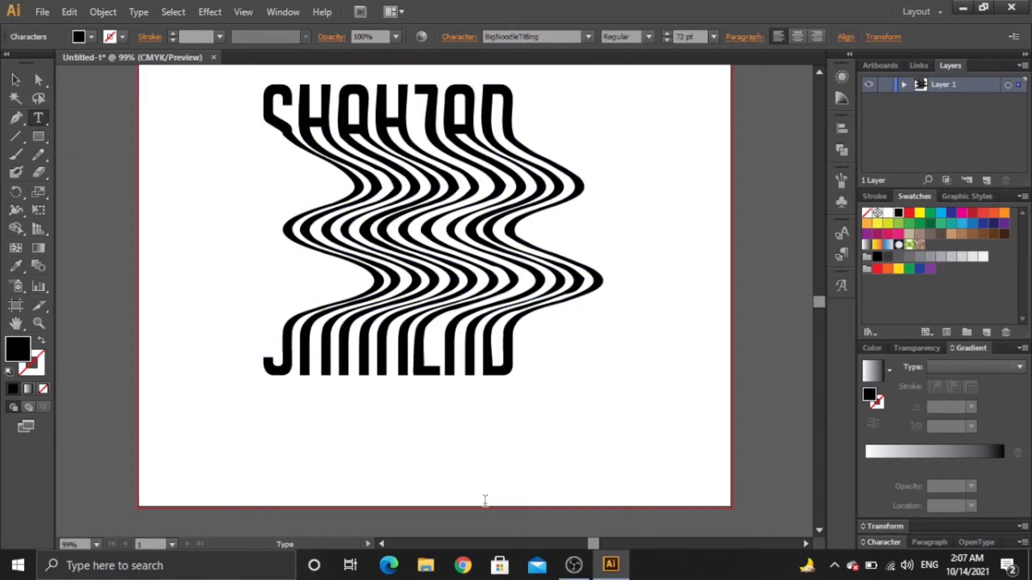
pyautogui.click(714, 37)
pyautogui.click(734, 240)
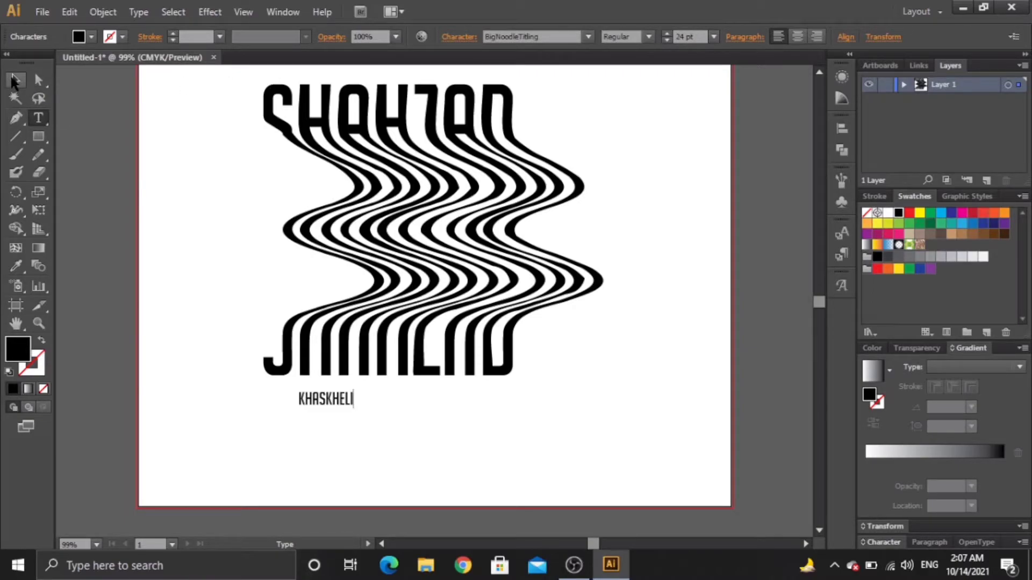
pyautogui.click(14, 80)
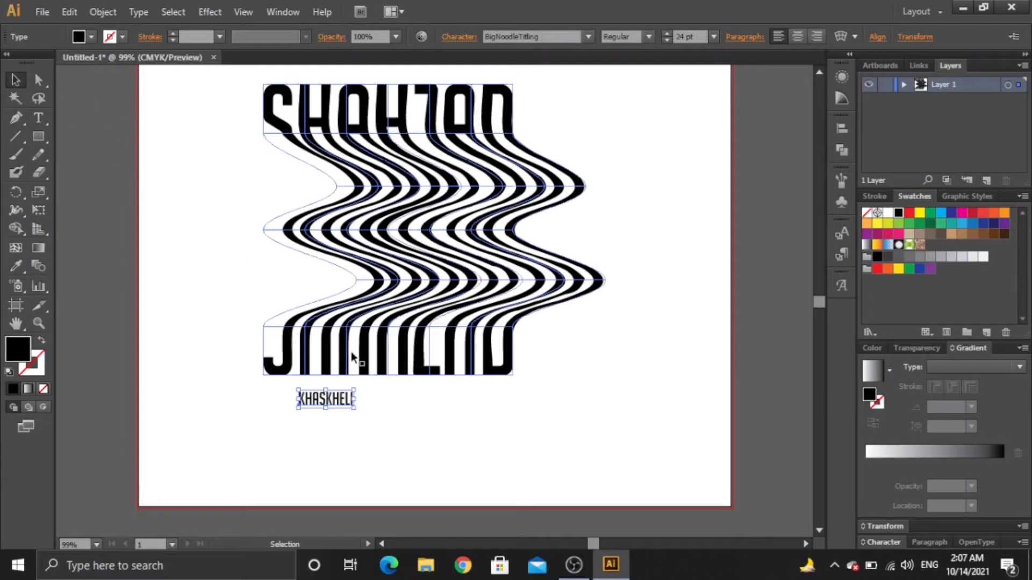
pyautogui.moveTo(340, 407); pyautogui.dragTo(441, 423)
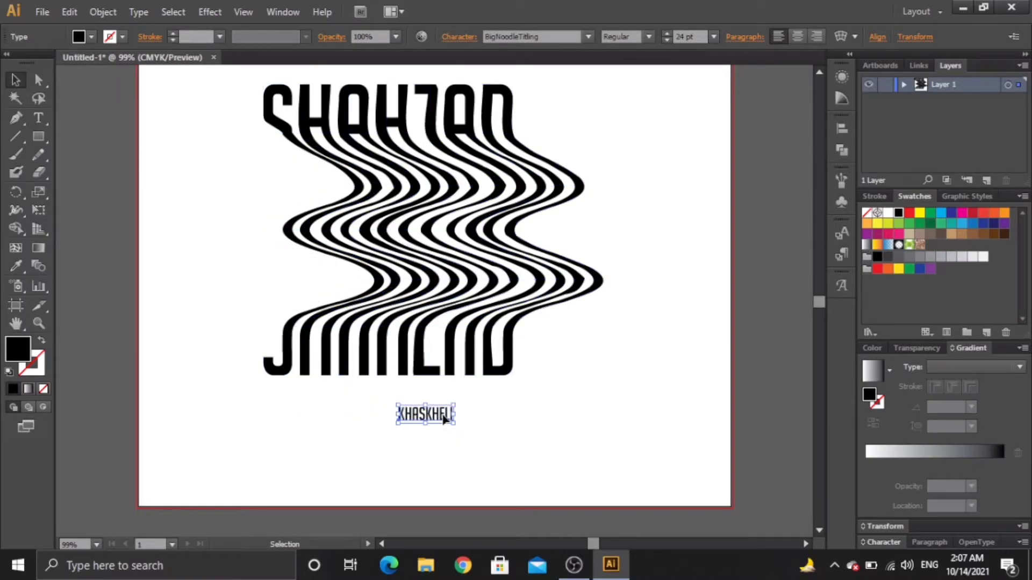
pyautogui.click(452, 38)
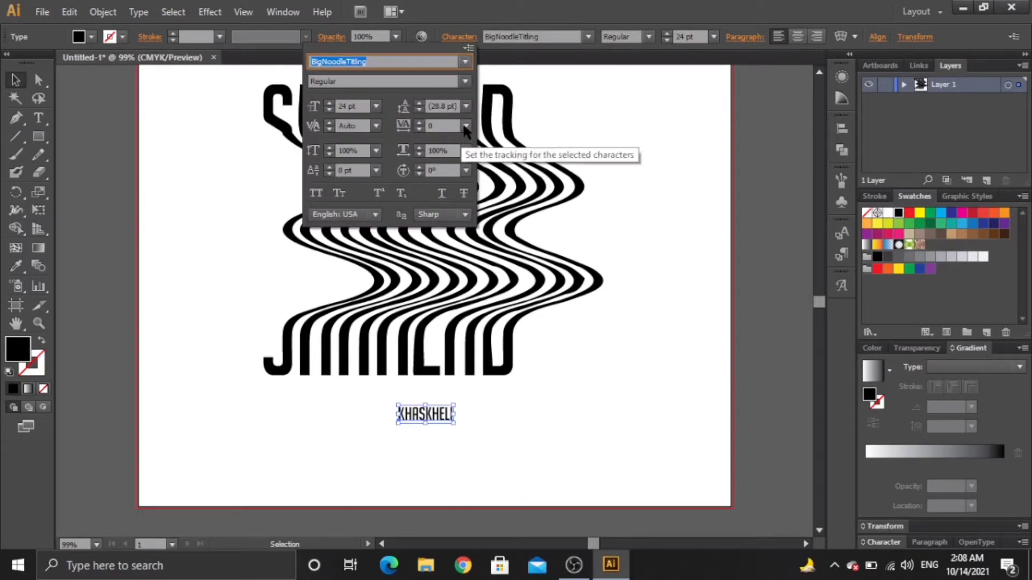
pyautogui.click(465, 127)
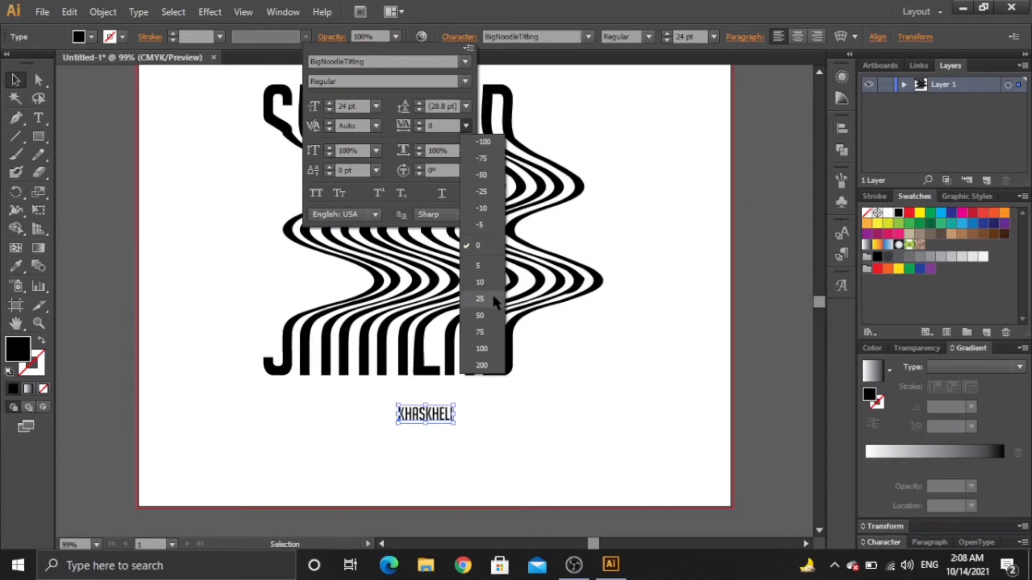
pyautogui.click(479, 316)
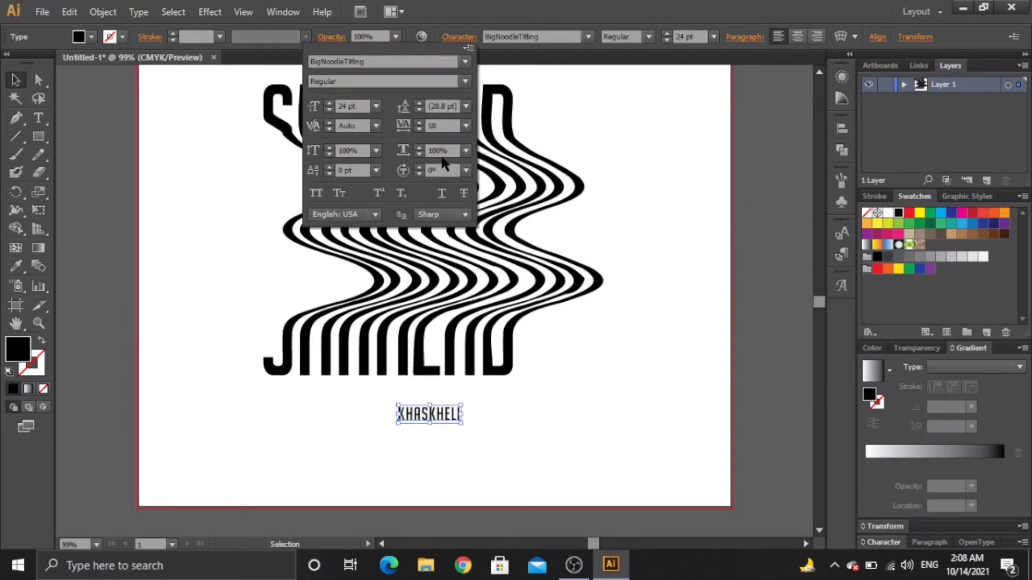
pyautogui.click(465, 128)
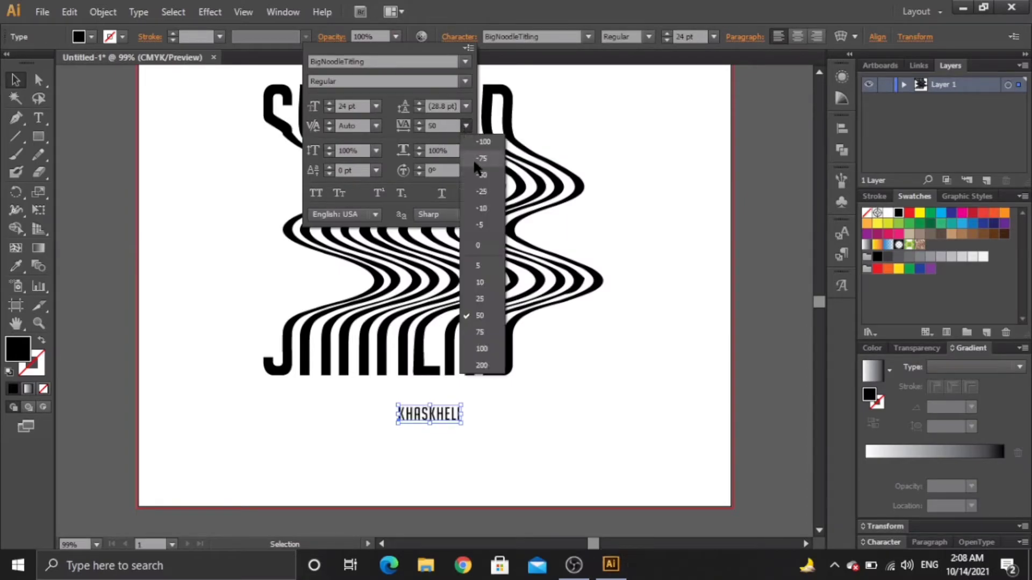
pyautogui.click(486, 364)
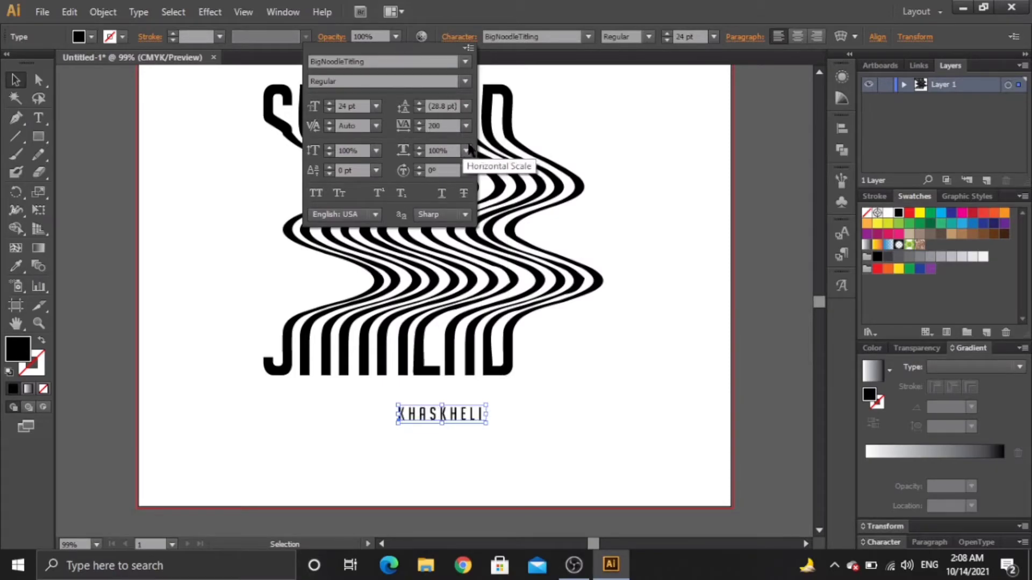
pyautogui.click(466, 127)
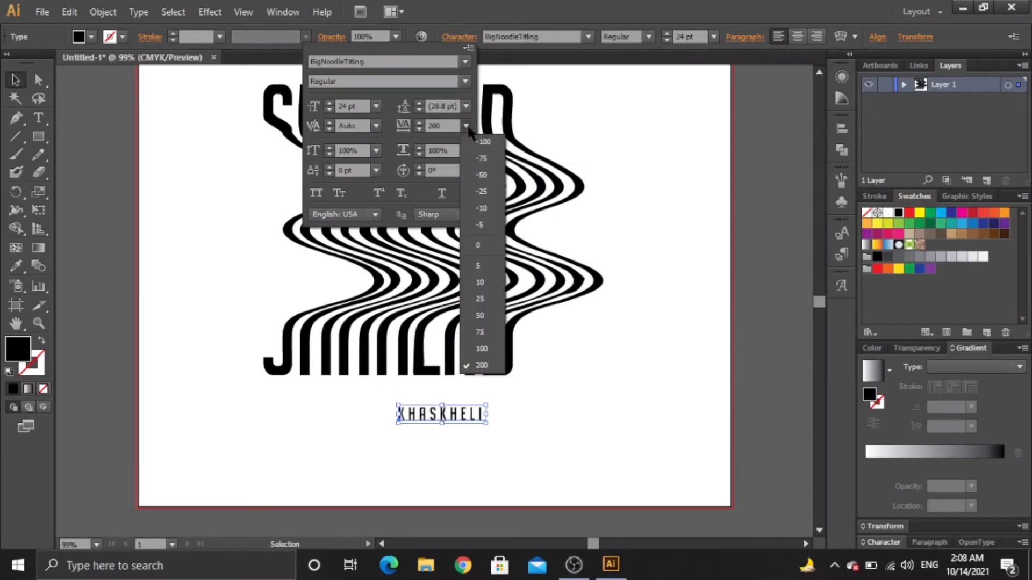
pyautogui.click(494, 332)
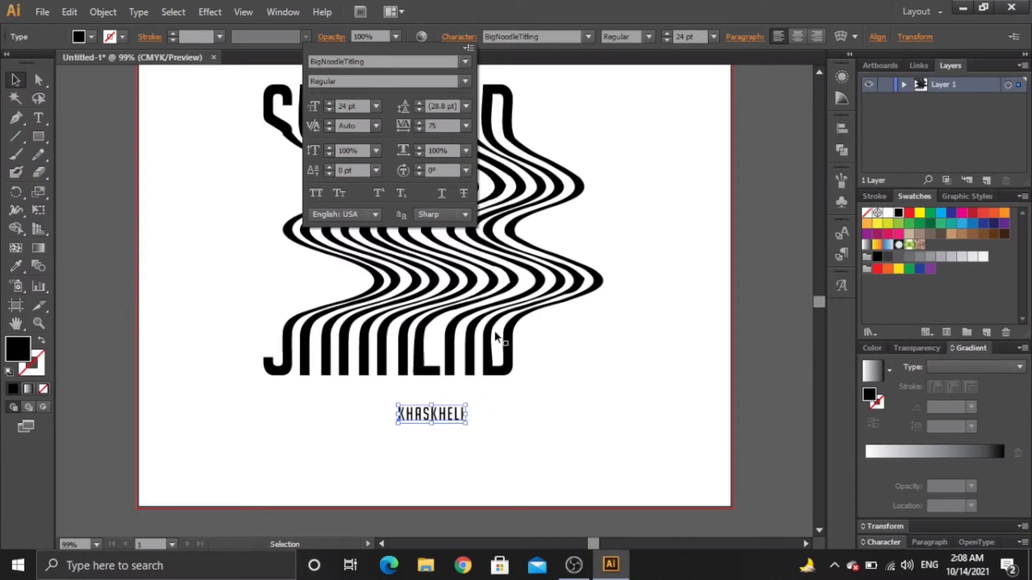
pyautogui.click(454, 418)
pyautogui.moveTo(454, 418); pyautogui.dragTo(646, 412)
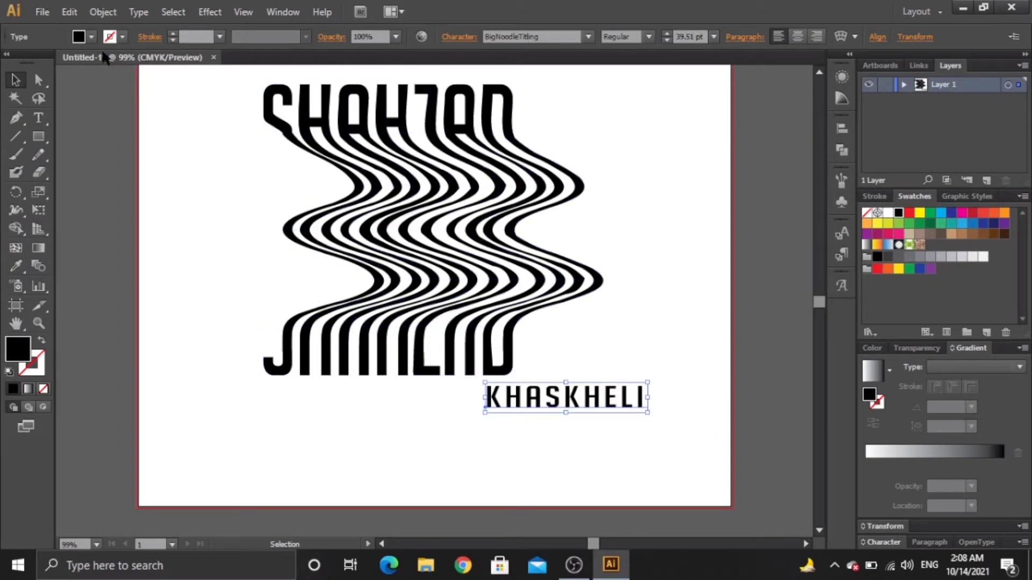
pyautogui.click(91, 37)
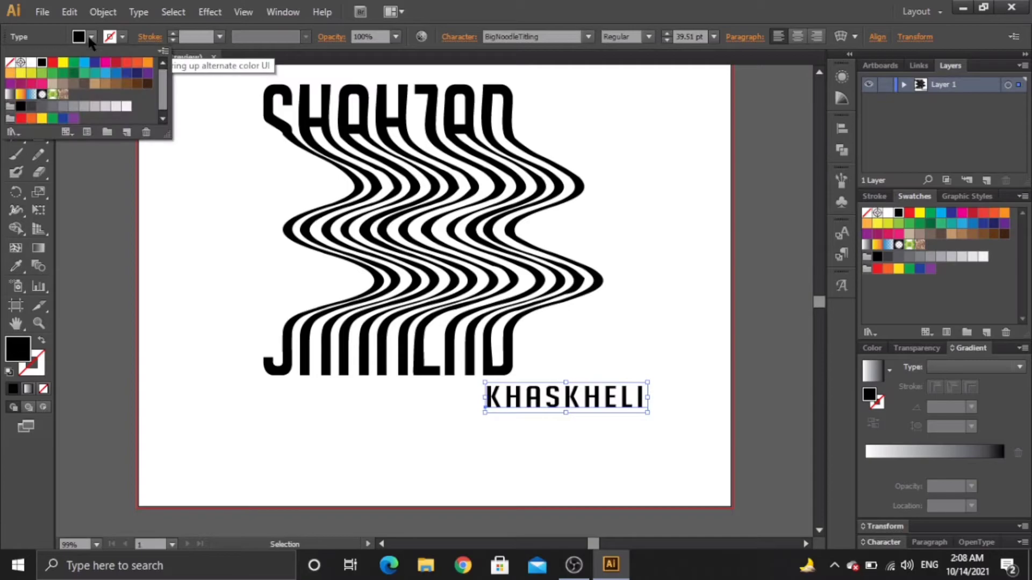
pyautogui.click(34, 64)
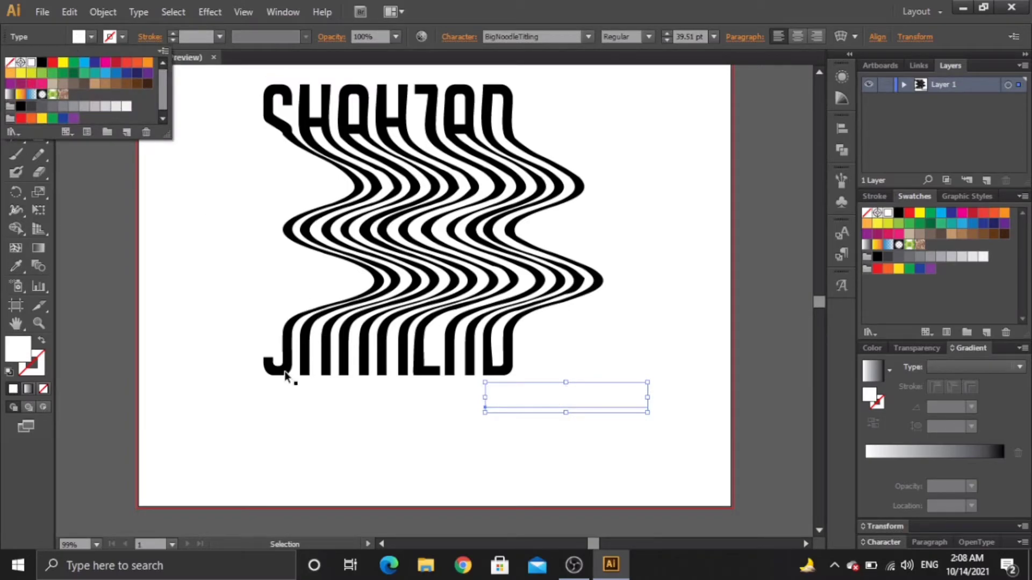
pyautogui.moveTo(241, 384); pyautogui.dragTo(442, 117)
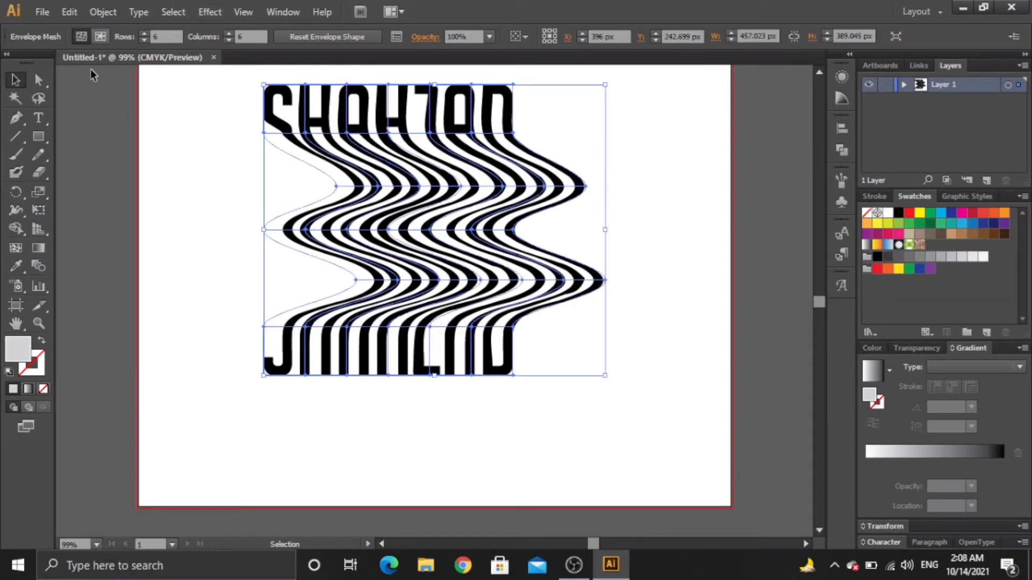
pyautogui.doubleClick(20, 345)
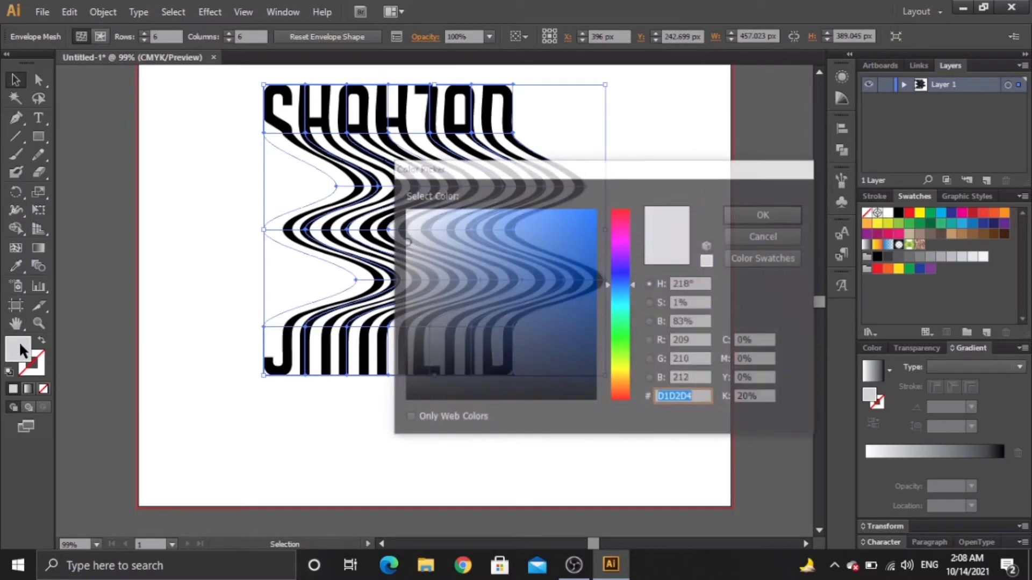
pyautogui.click(407, 212)
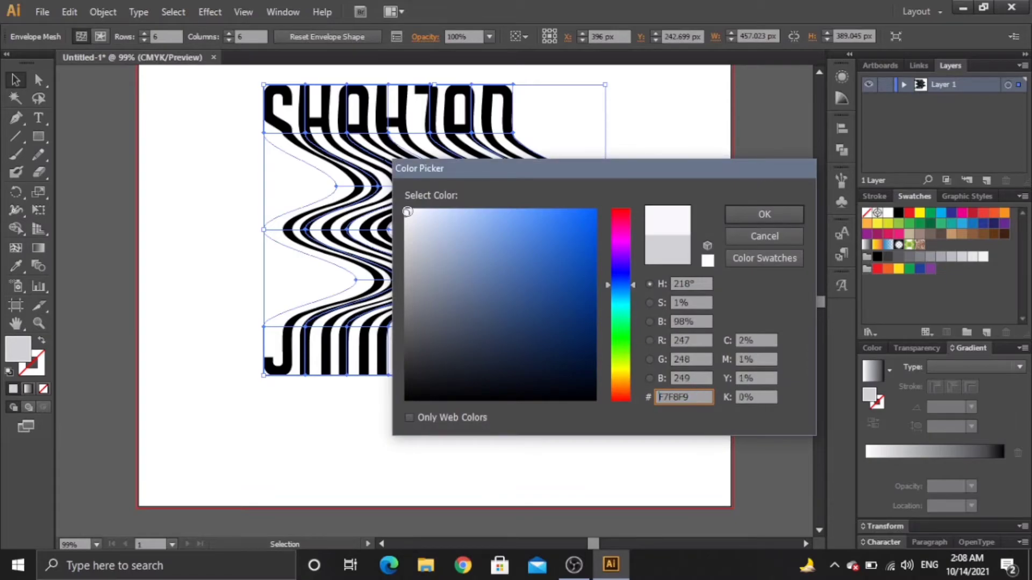
pyautogui.click(747, 215)
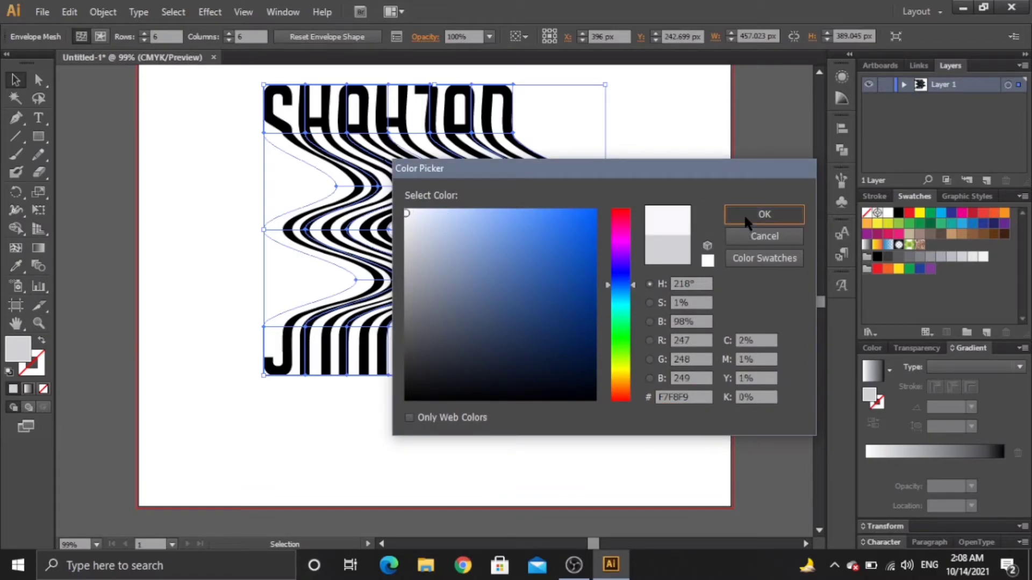
pyautogui.click(102, 11)
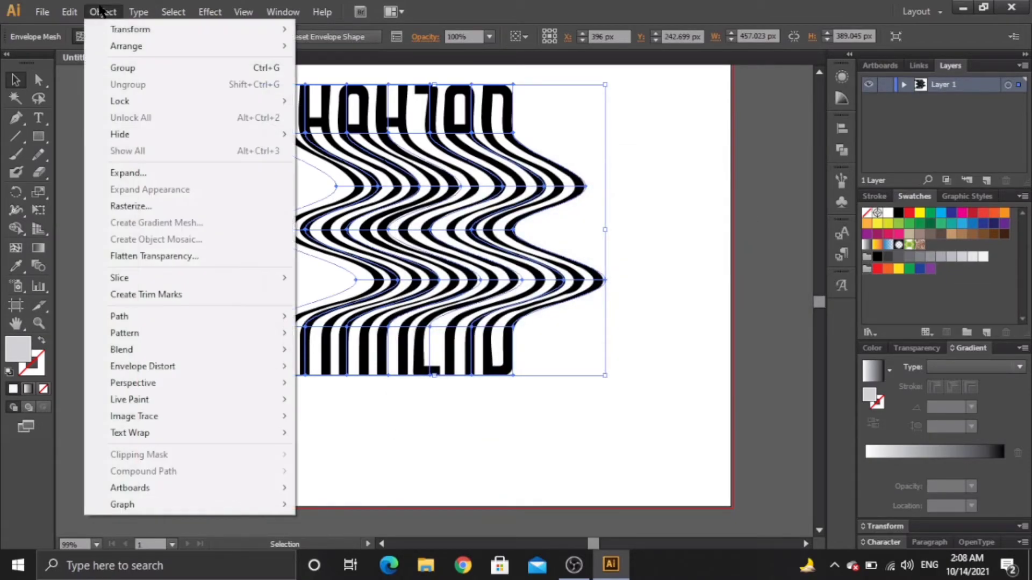
# Step: Expand the SHAHZAD envelope into plain paths filled white FCFCFC, then deselect
pyautogui.click(131, 173)
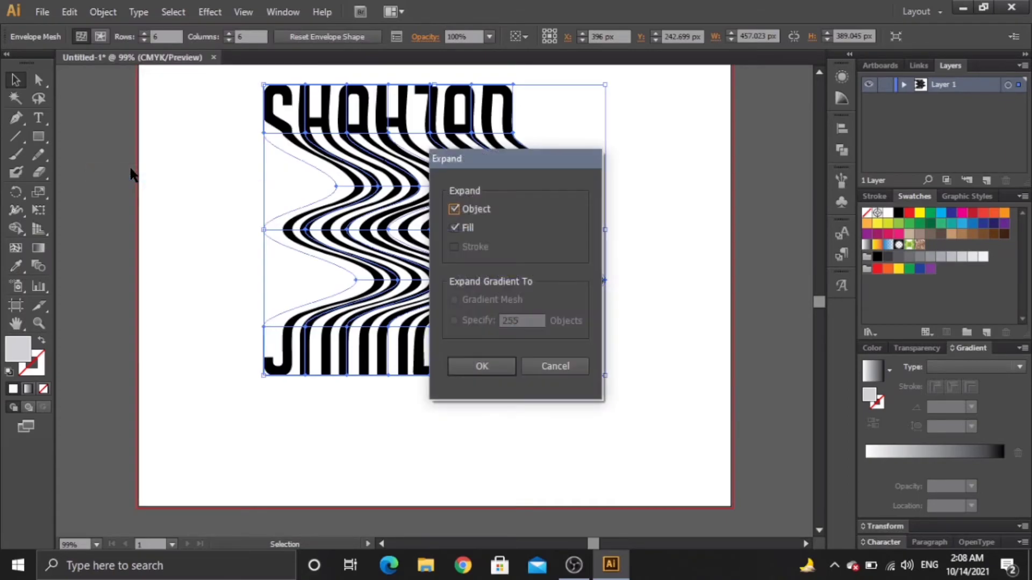
pyautogui.click(499, 361)
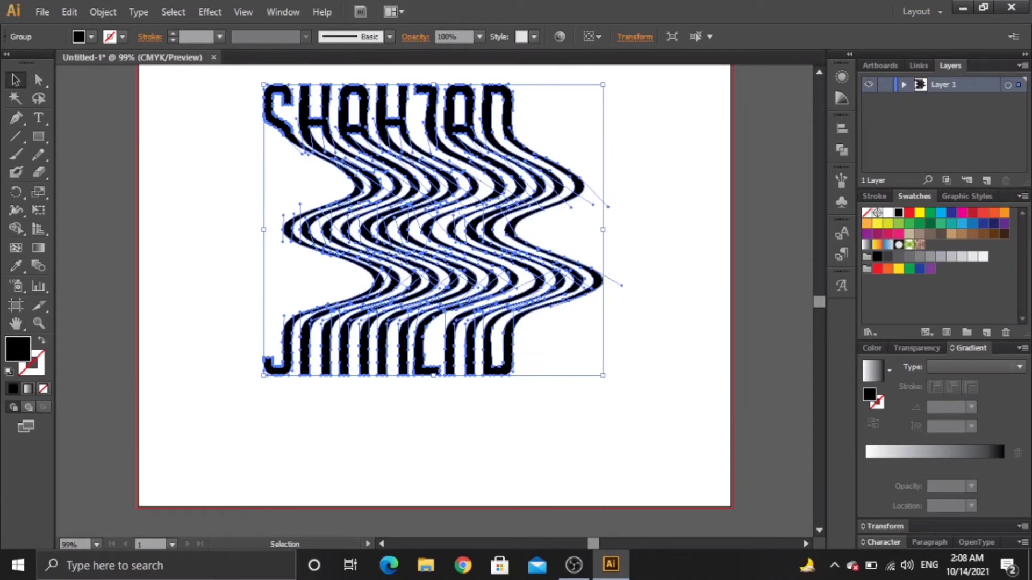
pyautogui.doubleClick(22, 358)
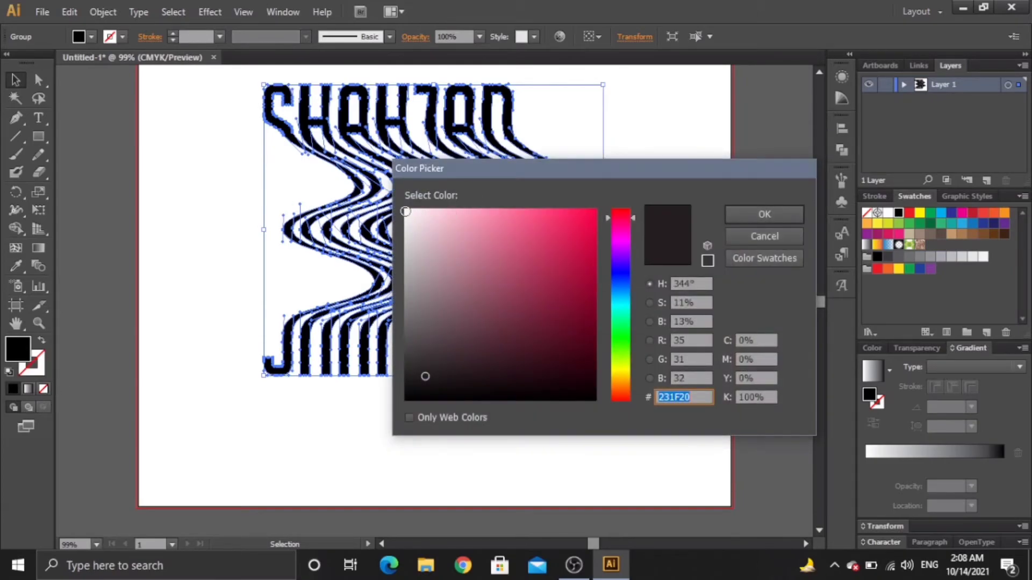
pyautogui.click(406, 211)
pyautogui.click(795, 215)
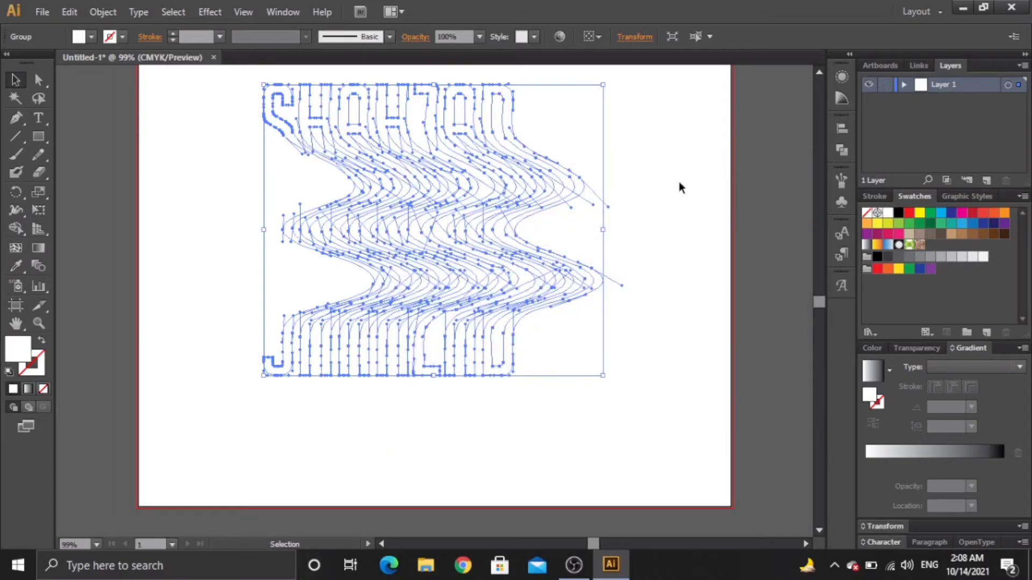
pyautogui.click(680, 187)
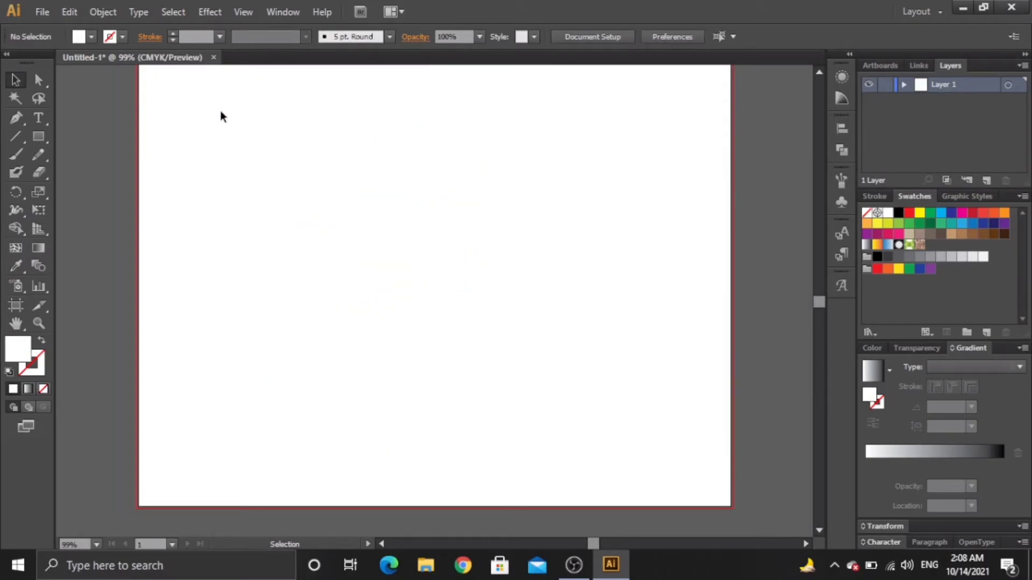
# Step: Fit the artboard in view and draw a large rectangle over it
pyautogui.click(96, 544)
pyautogui.click(128, 531)
pyautogui.click(15, 172)
pyautogui.click(35, 140)
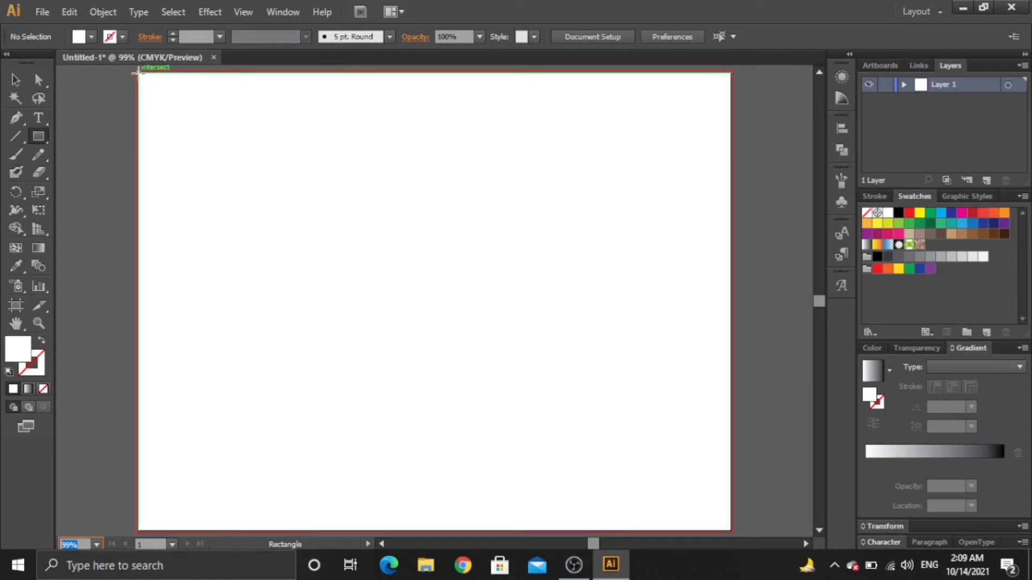
pyautogui.moveTo(138, 74); pyautogui.dragTo(676, 511)
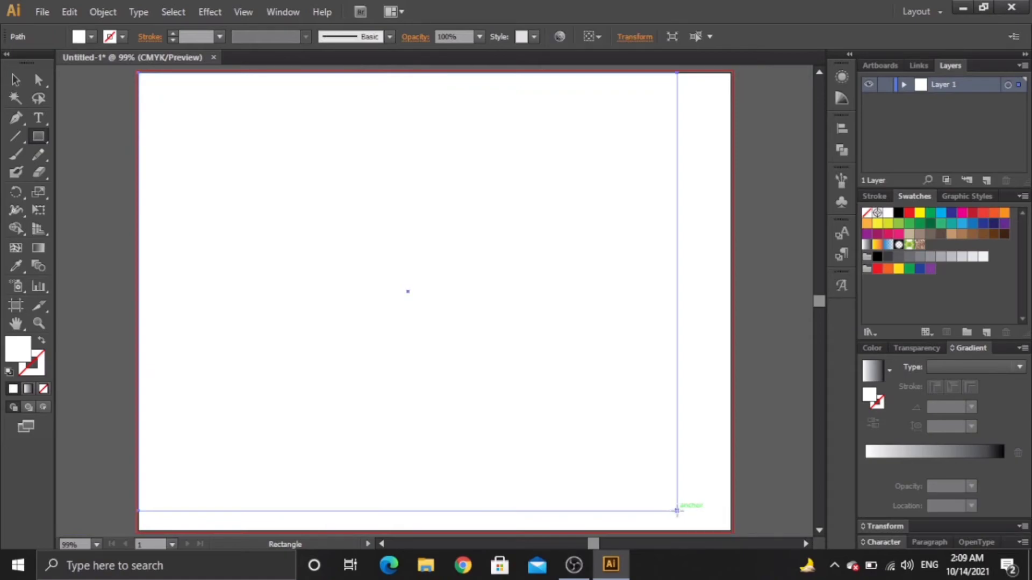
# Step: Stretch the rectangle to the artboard's right, bottom and left edges
pyautogui.click(16, 80)
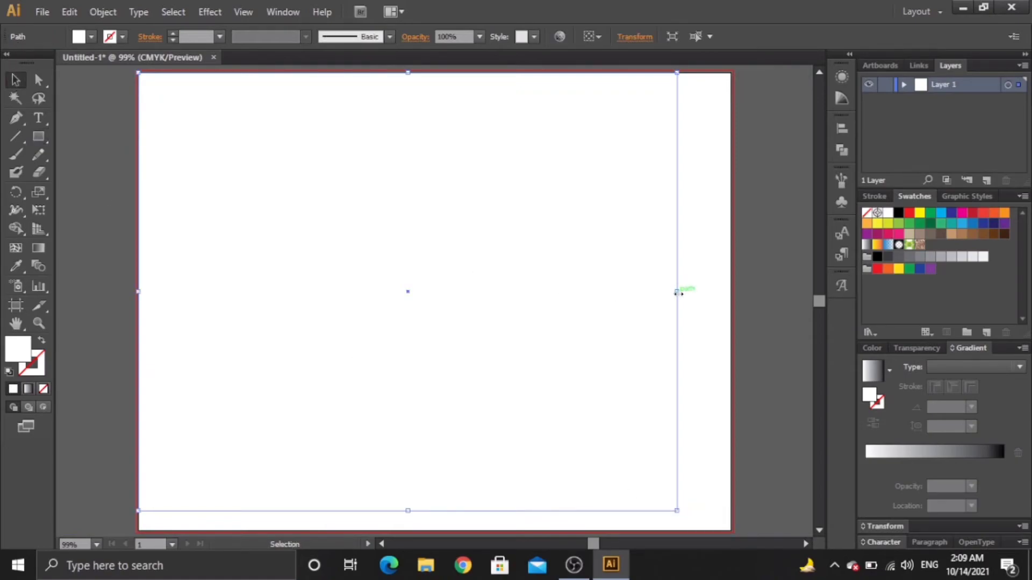
pyautogui.moveTo(677, 291); pyautogui.dragTo(732, 292)
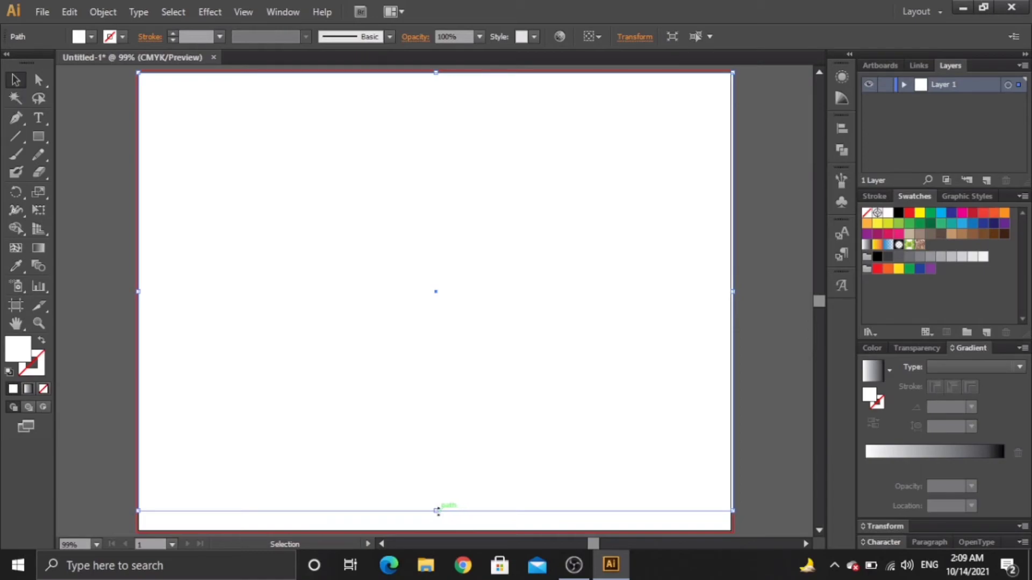
pyautogui.moveTo(436, 511); pyautogui.dragTo(440, 537)
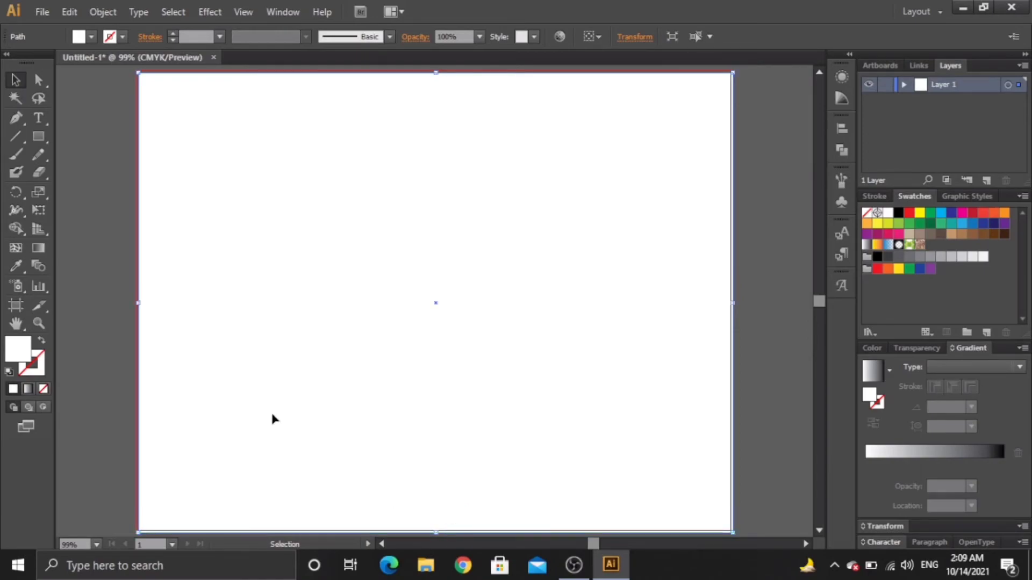
pyautogui.moveTo(138, 302); pyautogui.dragTo(135, 304)
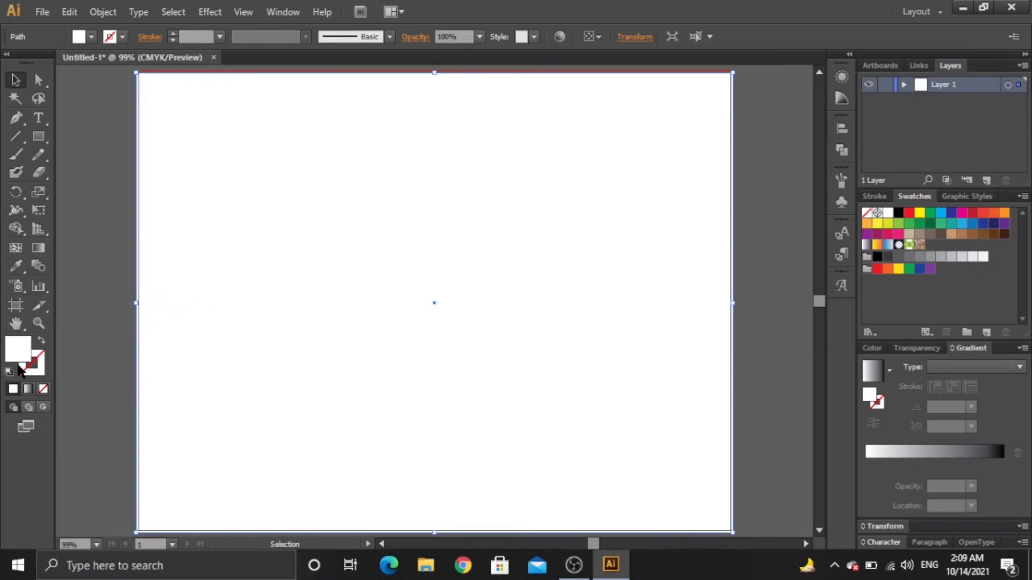
# Step: Fill the rectangle with black and align its top edge with the artboard top
pyautogui.click(90, 36)
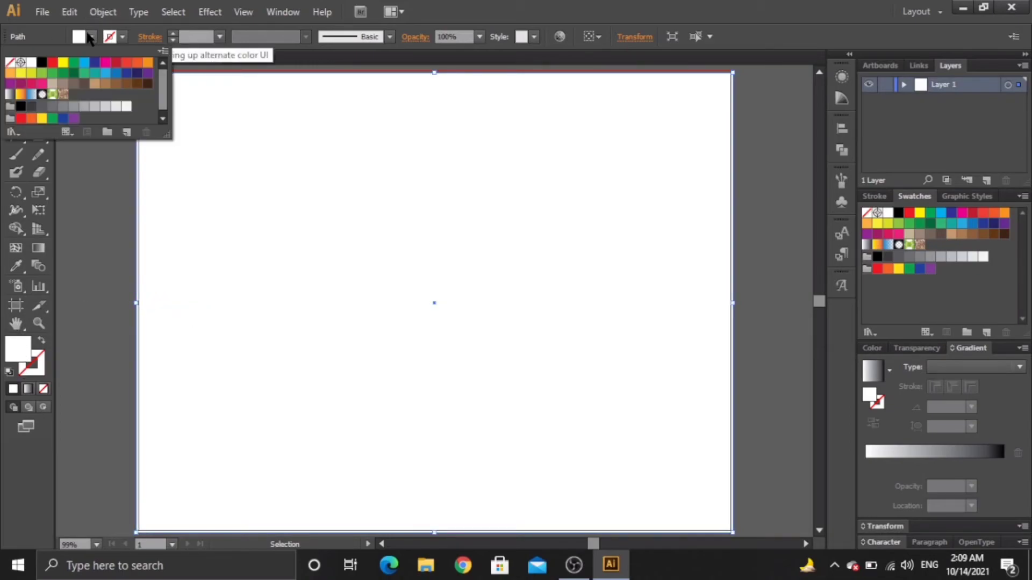
pyautogui.click(41, 62)
pyautogui.click(285, 204)
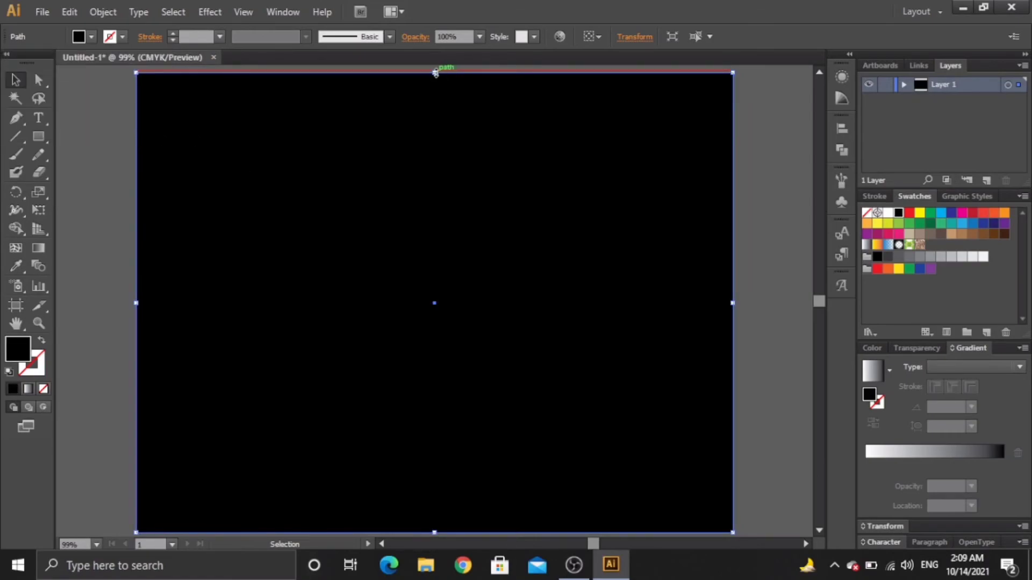
pyautogui.moveTo(435, 73); pyautogui.dragTo(435, 70)
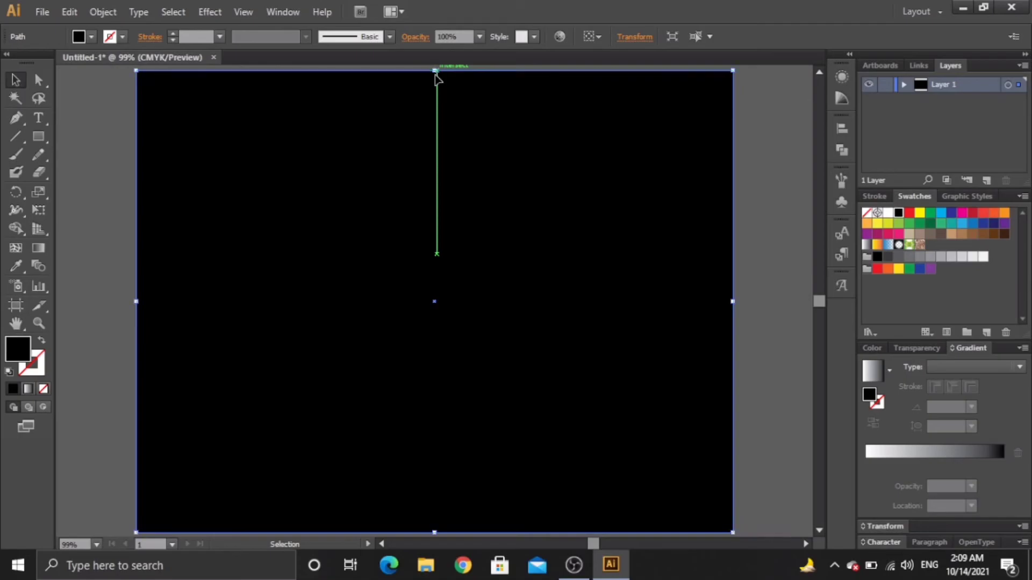
# Step: Send the black rectangle to the back, behind the white lettering
pyautogui.rightClick(391, 166)
pyautogui.moveTo(440, 379)
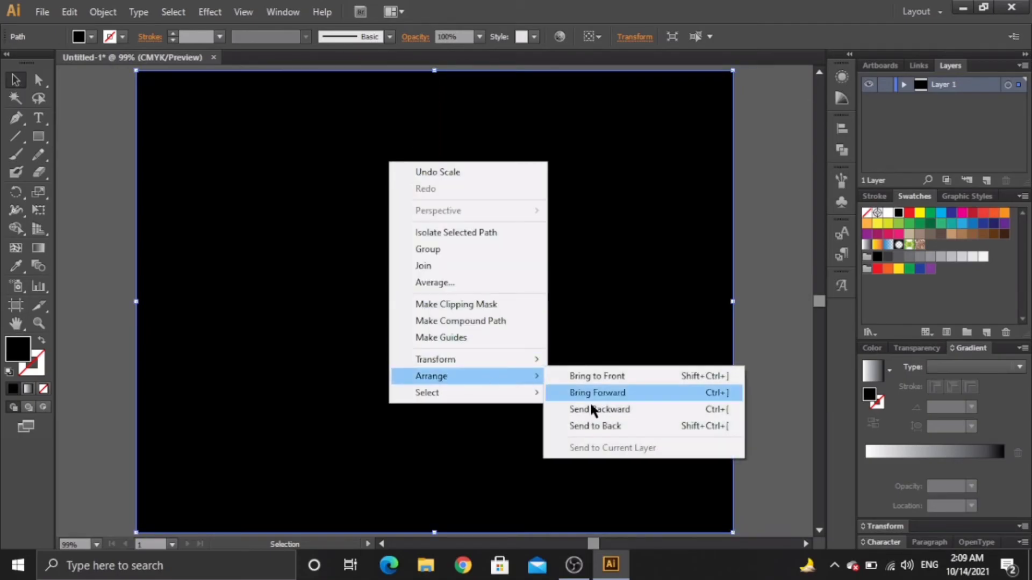
pyautogui.click(656, 428)
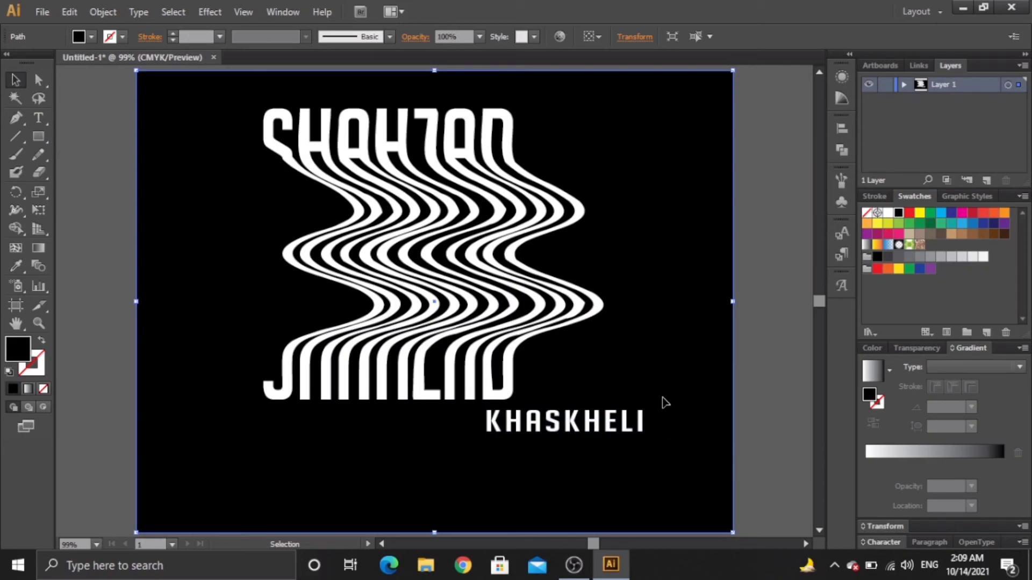
# Step: Nudge the wavy SHAHZAD group slightly left and down, then deselect it
pyautogui.click(363, 197)
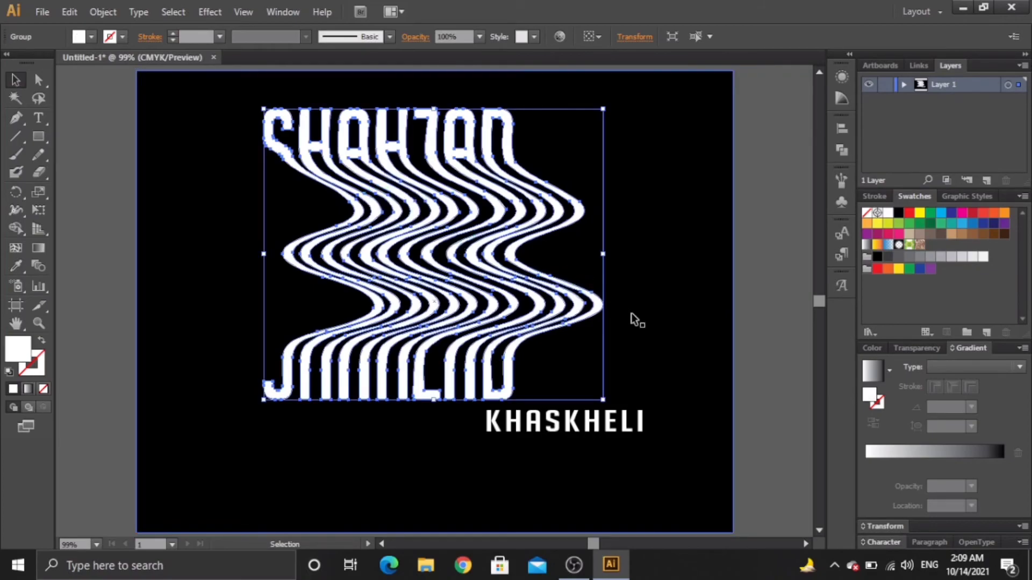
pyautogui.press('Left')
pyautogui.press('Left')
pyautogui.press('Left')
pyautogui.press('Left')
pyautogui.press('Left')
pyautogui.press('Left')
pyautogui.press('Left')
pyautogui.press('Left')
pyautogui.press('Left')
pyautogui.press('Left')
pyautogui.press('Left')
pyautogui.press('Left')
pyautogui.press('Left')
pyautogui.press('Left')
pyautogui.press('Left')
pyautogui.press('Left')
pyautogui.press('Left')
pyautogui.press('Left')
pyautogui.press('Left')
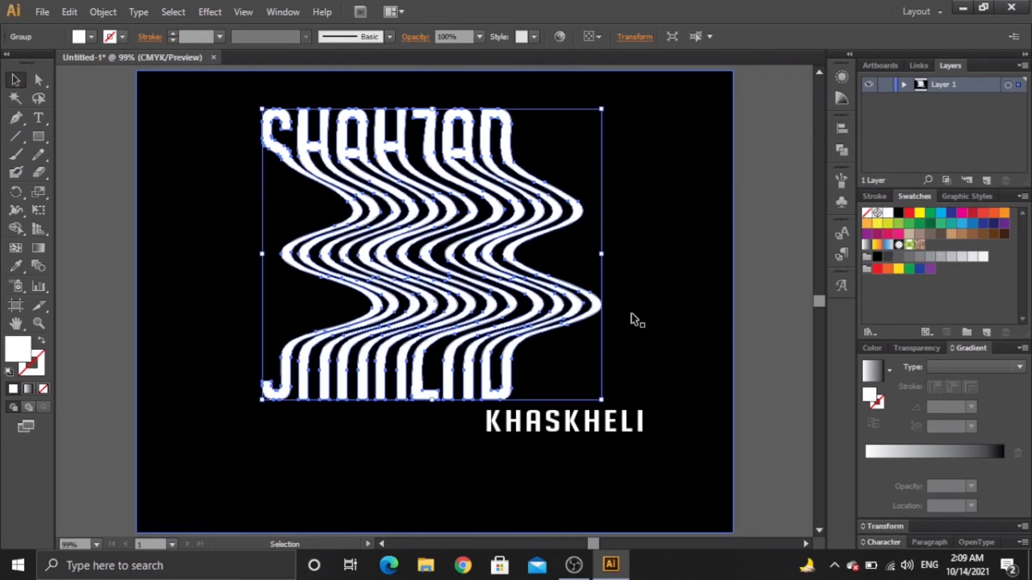
pyautogui.press('Down')
pyautogui.press('Down')
pyautogui.press('Down')
pyautogui.press('Down')
pyautogui.press('Down')
pyautogui.press('Down')
pyautogui.press('Down')
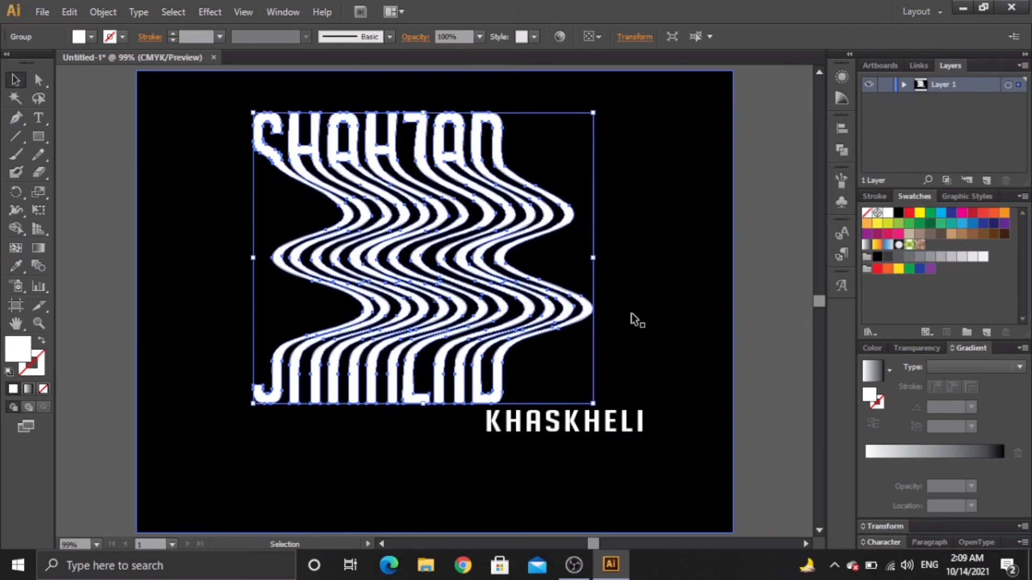
pyautogui.click(693, 243)
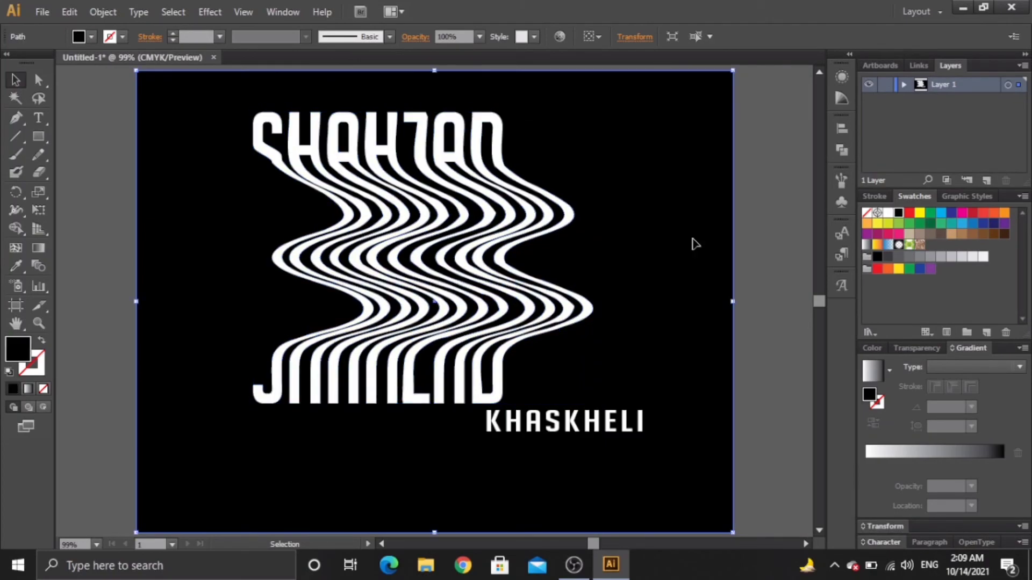